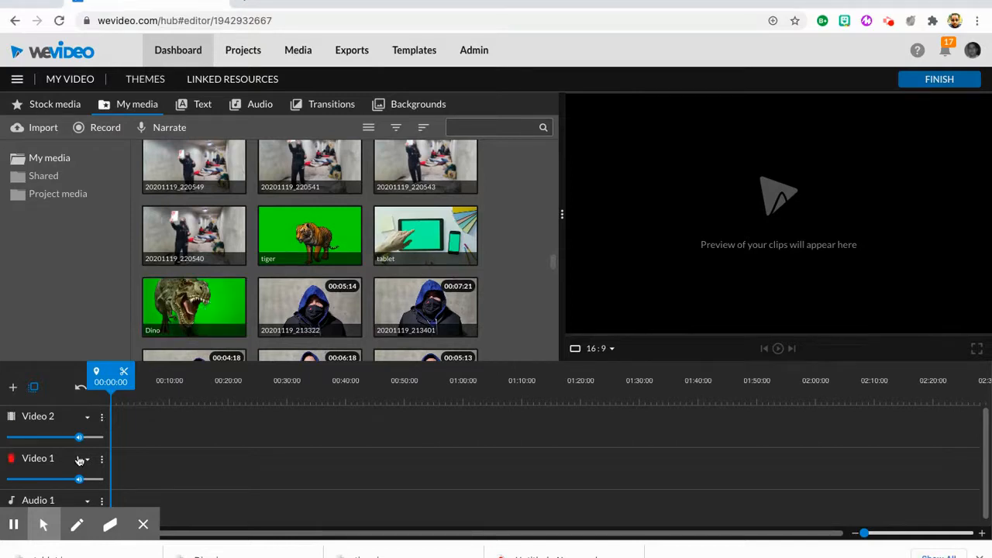
Step: Place the Dino, tiger and tablet images one after another on the Video 2 track, starting at 00:00:00
{"action": "scroll", "coordinate": [79, 460], "scroll_direction": "down", "scroll_amount": 1}
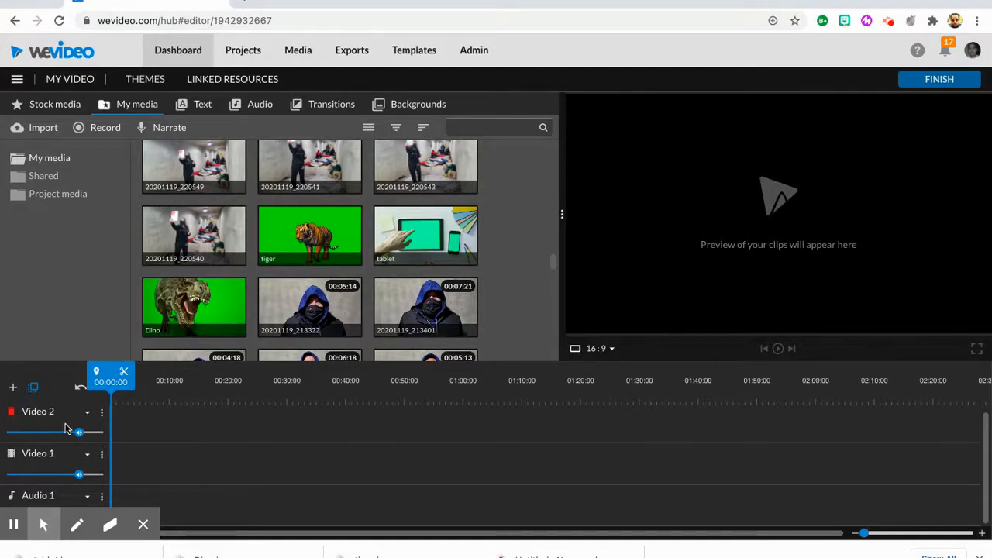
{"action": "left_click", "coordinate": [182, 302]}
{"action": "left_click_drag", "start_coordinate": [192, 324], "coordinate": [128, 418]}
{"action": "left_click_drag", "start_coordinate": [308, 237], "coordinate": [159, 417]}
{"action": "left_click_drag", "start_coordinate": [422, 236], "coordinate": [186, 422]}
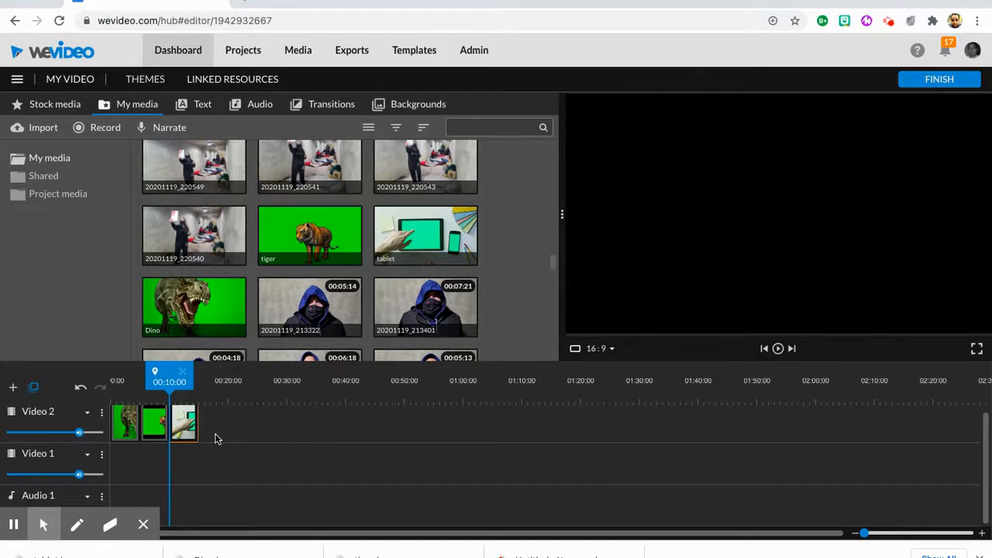
Step: Key out the green background of the Dino clip by sampling its color, and save the changes
{"action": "left_click", "coordinate": [129, 425]}
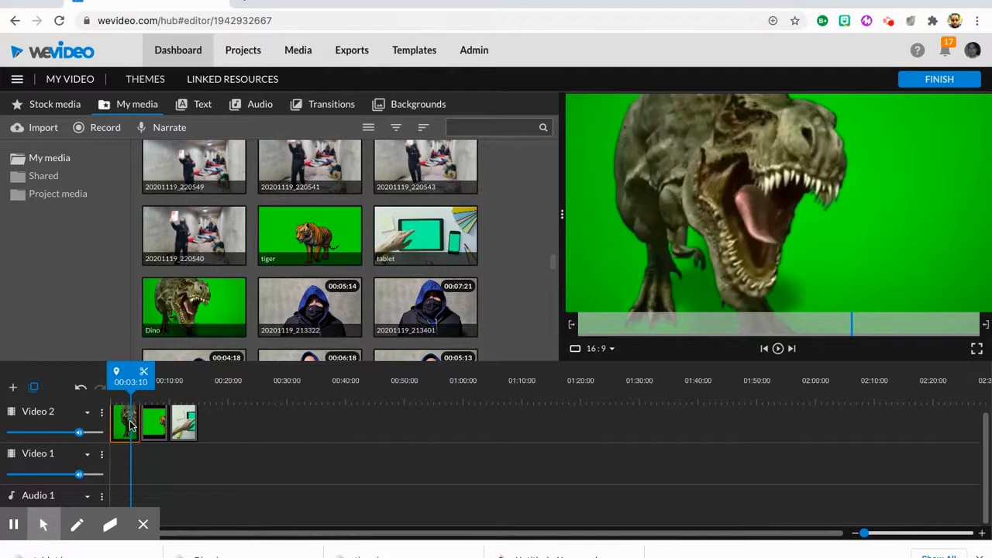
{"action": "double_click", "coordinate": [130, 425]}
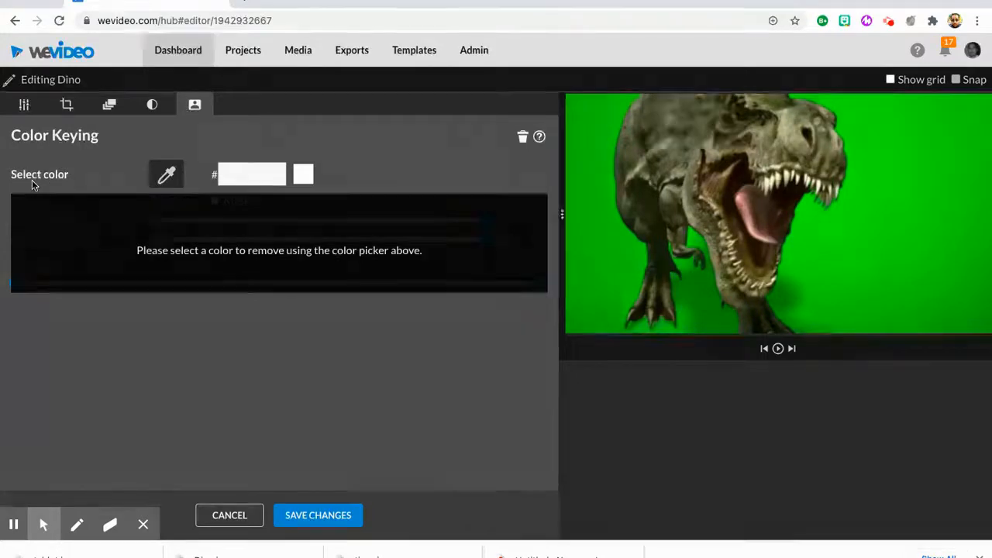
{"action": "left_click", "coordinate": [169, 177]}
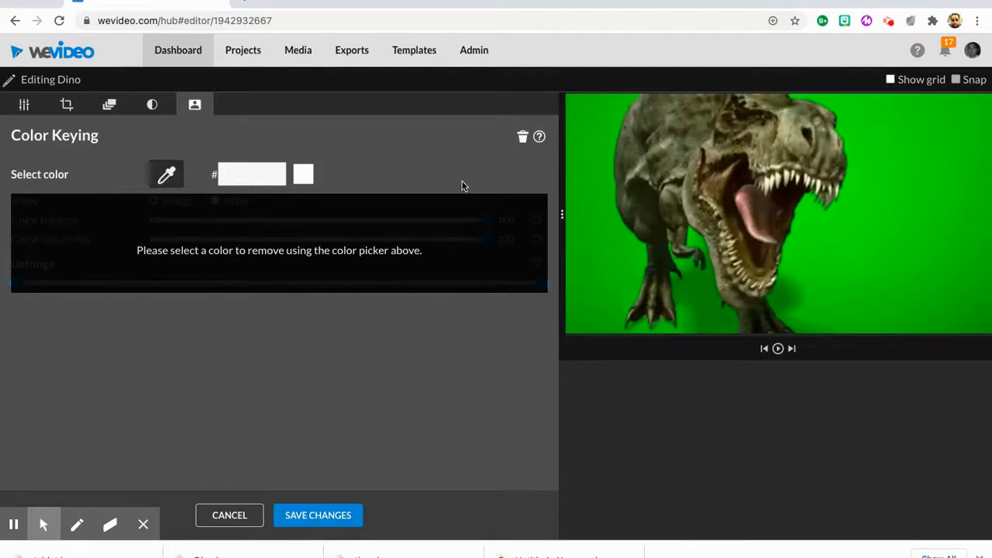
{"action": "left_click", "coordinate": [814, 227]}
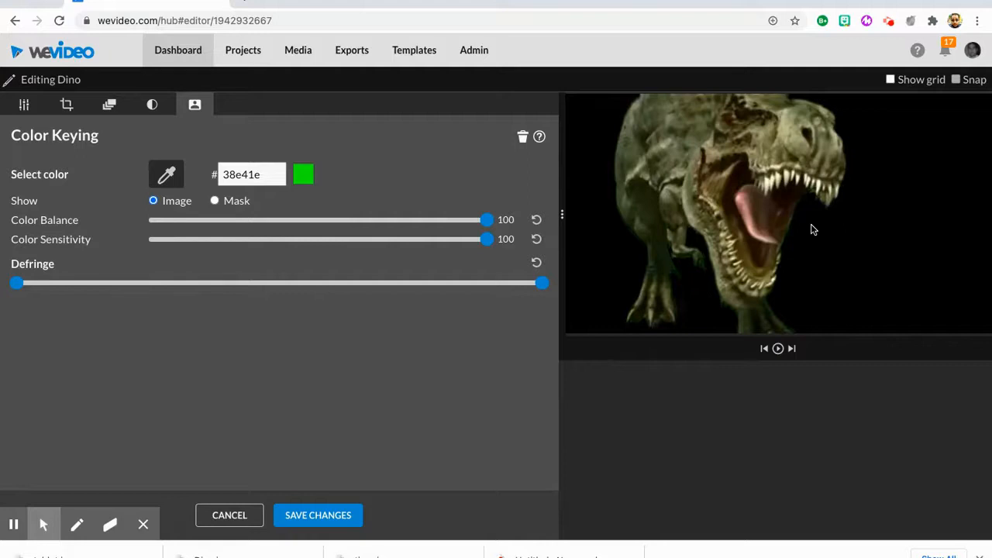
{"action": "left_click", "coordinate": [310, 516]}
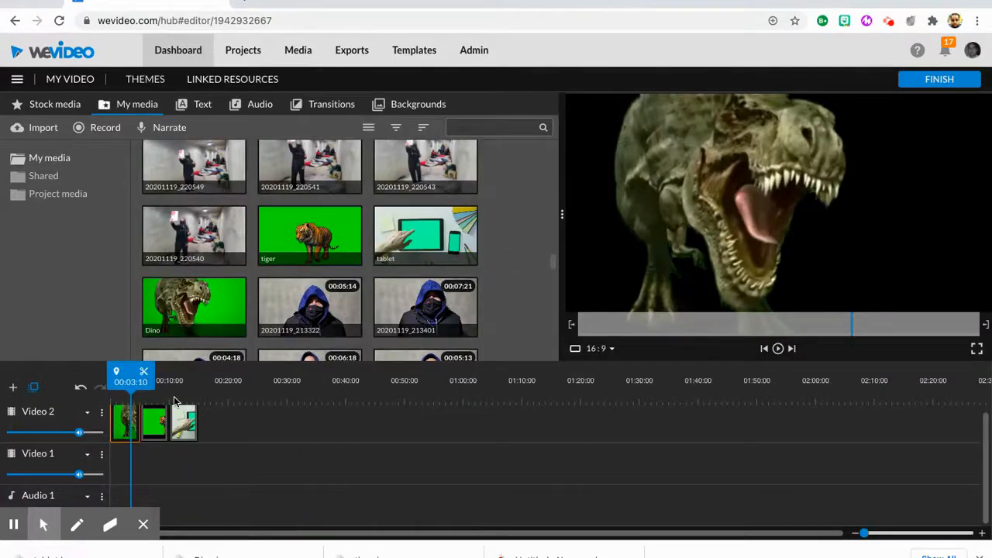
Step: Remove the tiger clip's green background with color keying, sampling the green beside the tiger, and save
{"action": "double_click", "coordinate": [155, 421]}
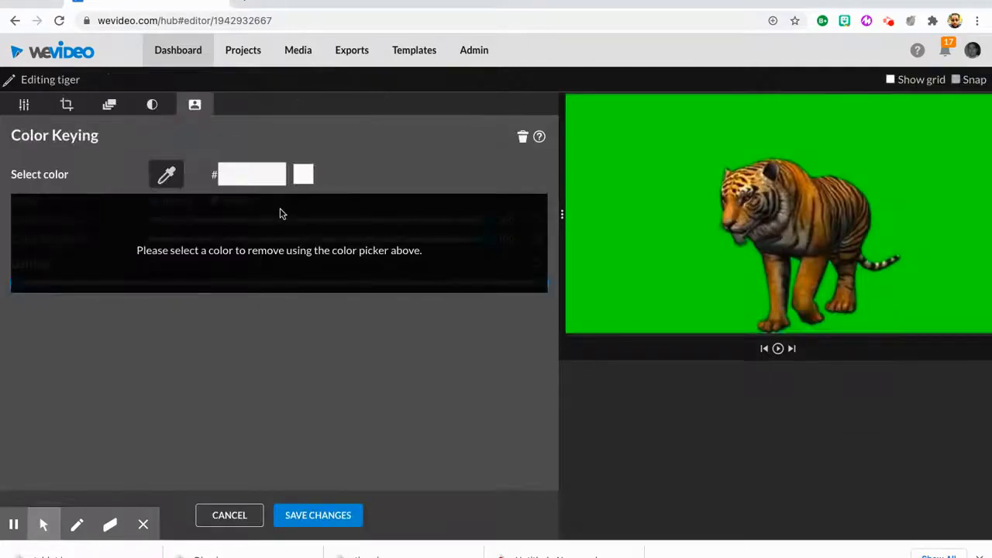
{"action": "left_click", "coordinate": [176, 184]}
{"action": "left_click", "coordinate": [693, 204]}
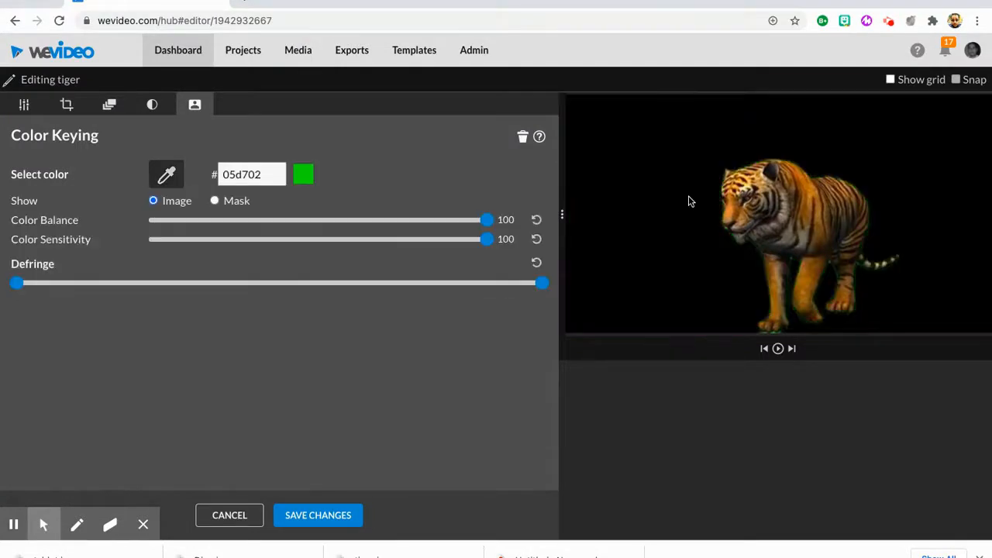
{"action": "left_click", "coordinate": [345, 514]}
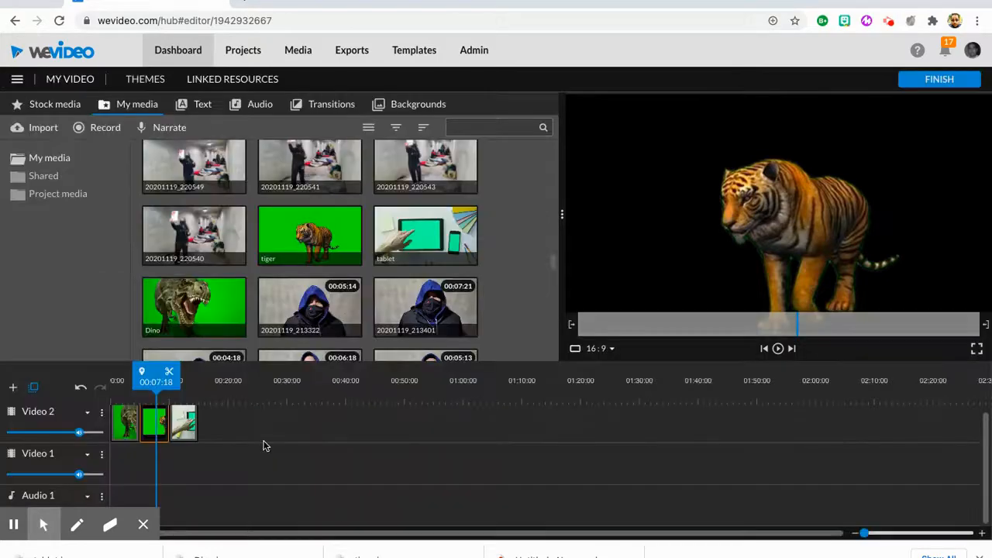
Step: Key out the green screen color in the tablet clip by sampling the tablet's display, and save the changes
{"action": "left_click", "coordinate": [189, 428]}
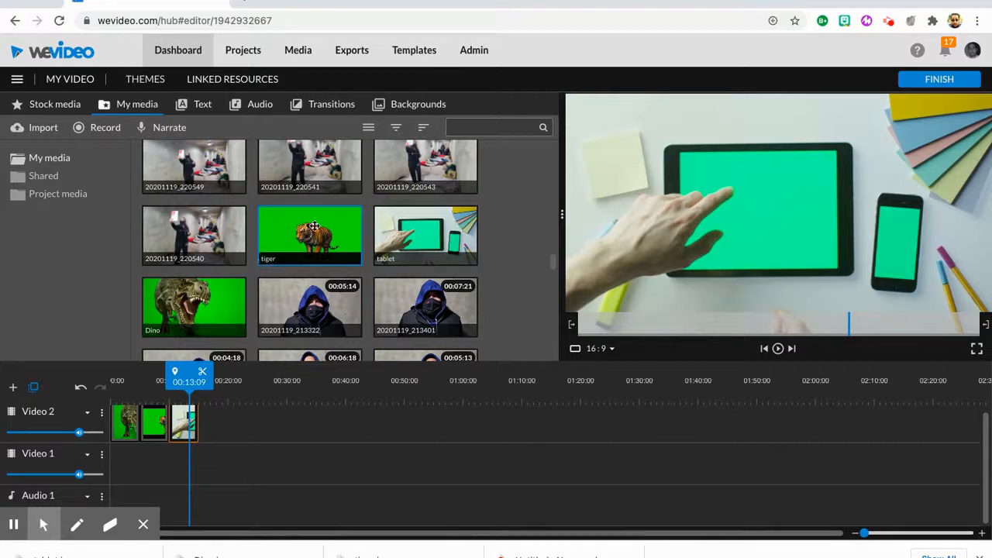
{"action": "double_click", "coordinate": [182, 422]}
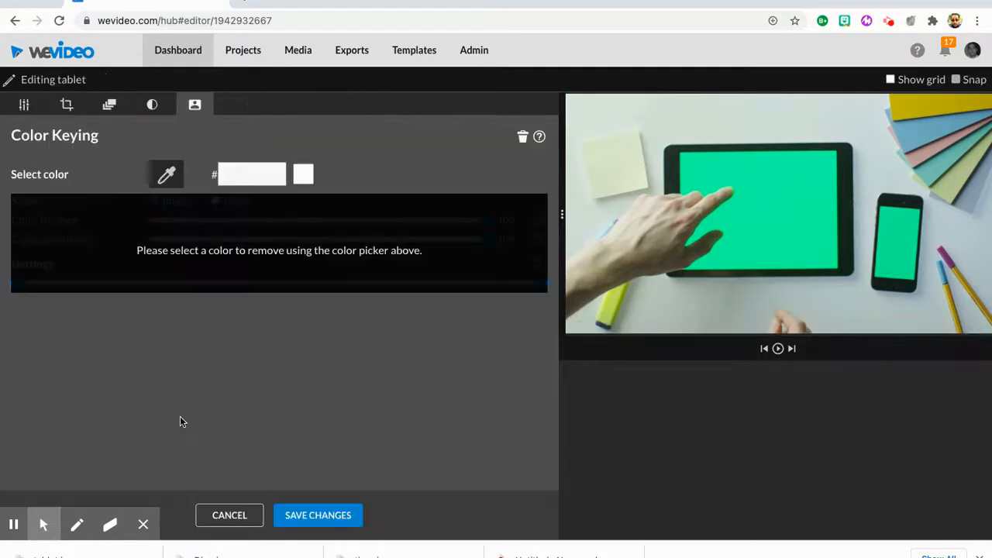
{"action": "left_click", "coordinate": [168, 177]}
{"action": "left_click", "coordinate": [766, 208]}
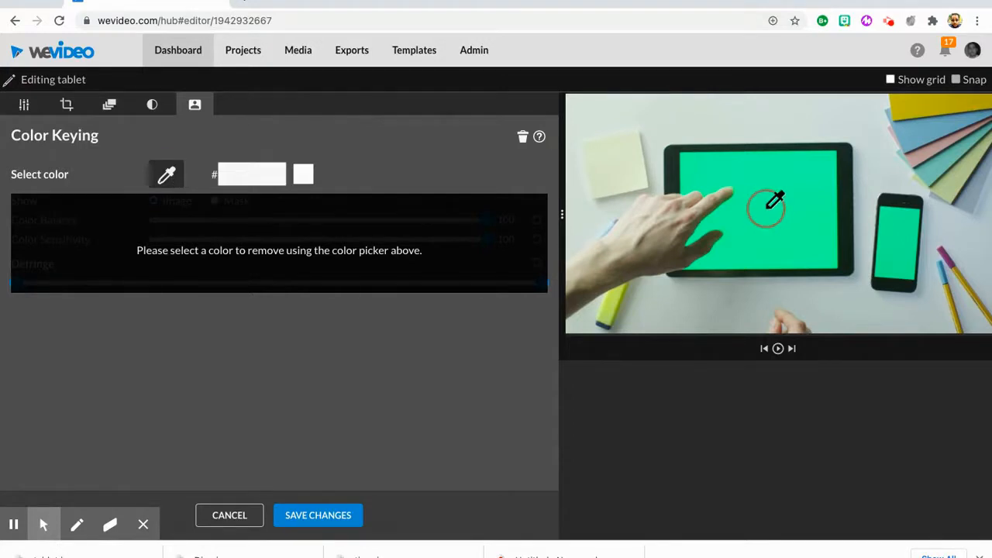
{"action": "left_click", "coordinate": [319, 515]}
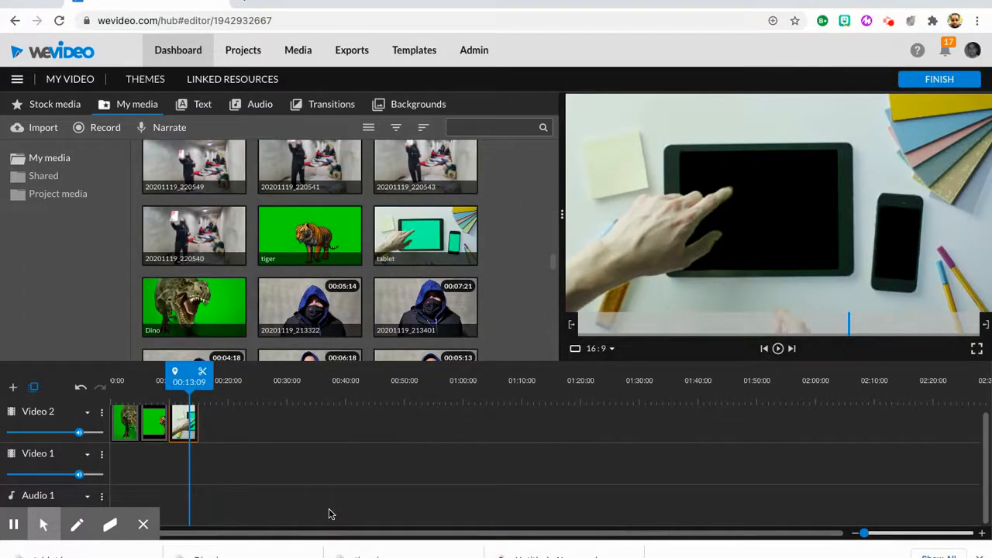
Step: Return the playhead to the start of the timeline and search the stock media for "dinosaurs"
{"action": "left_click", "coordinate": [131, 431]}
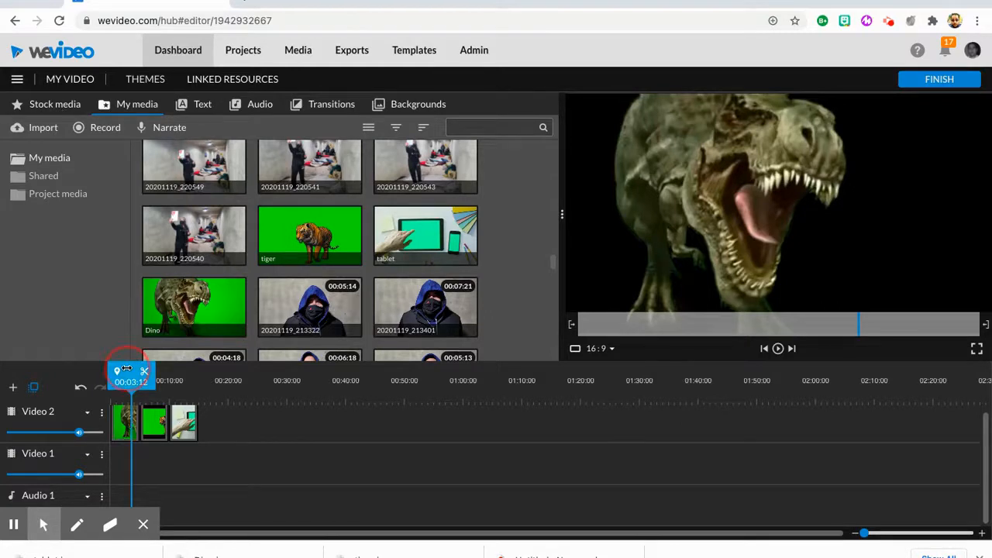
{"action": "left_click_drag", "start_coordinate": [126, 369], "coordinate": [97, 367]}
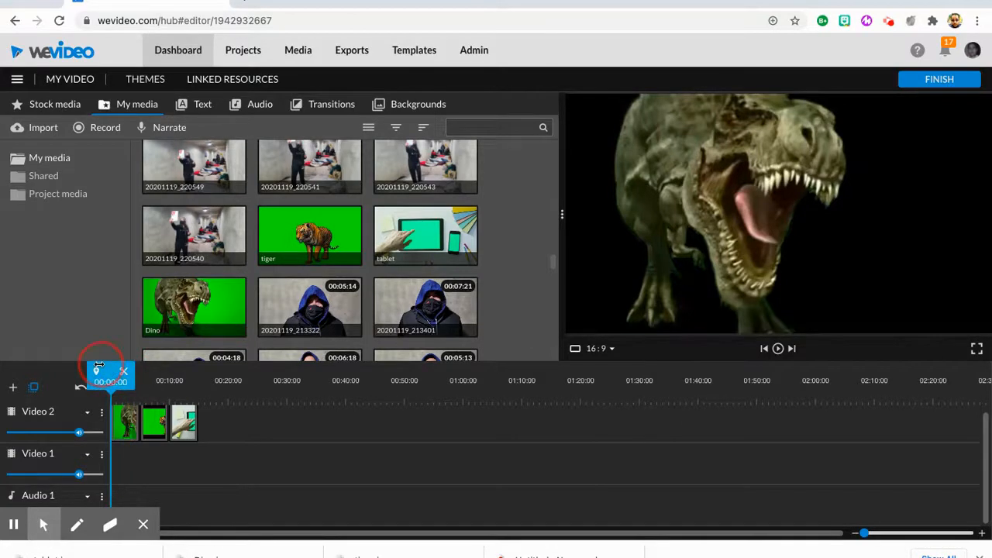
{"action": "left_click", "coordinate": [56, 105]}
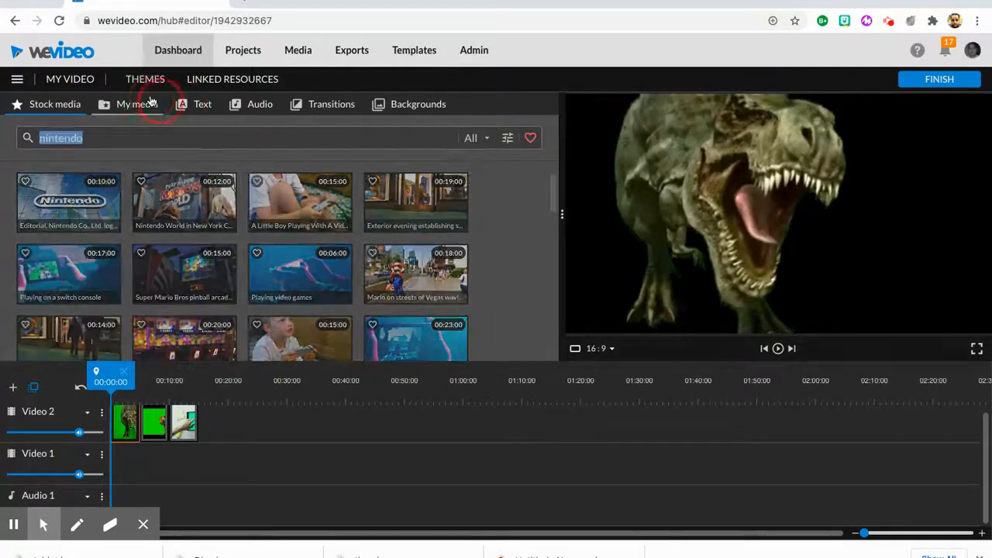
{"action": "left_click", "coordinate": [164, 143]}
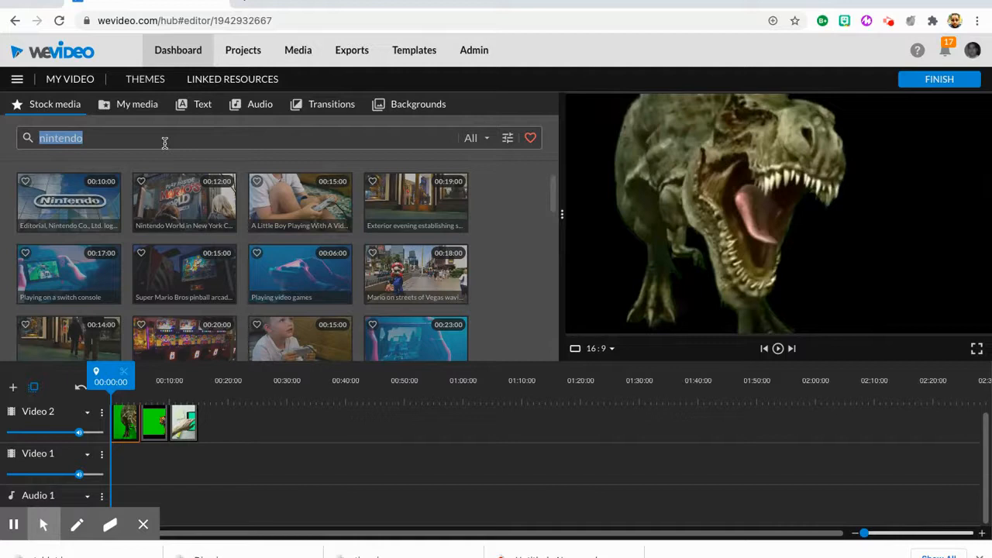
{"action": "type", "text": "dinos"}
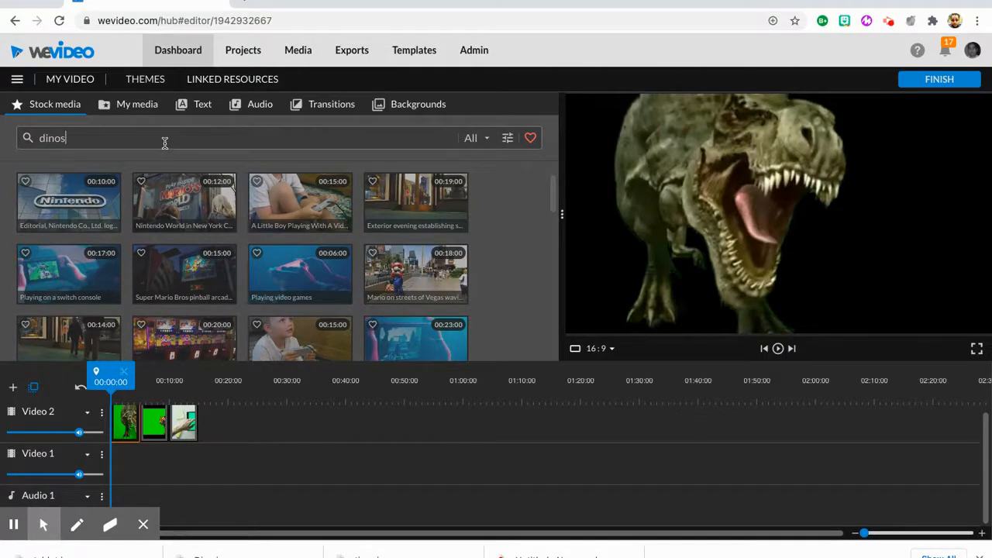
{"action": "key", "text": "Return"}
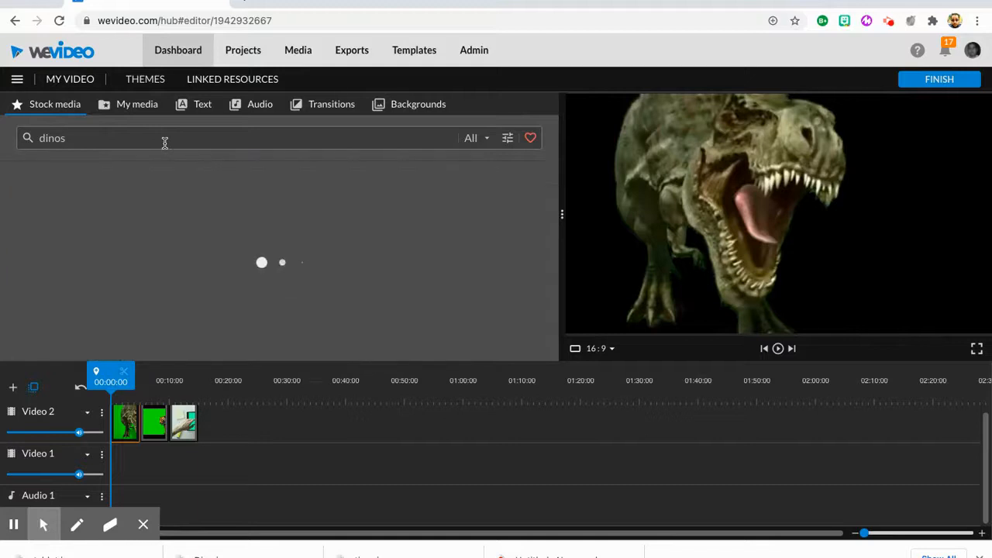
{"action": "key", "text": "Delete"}
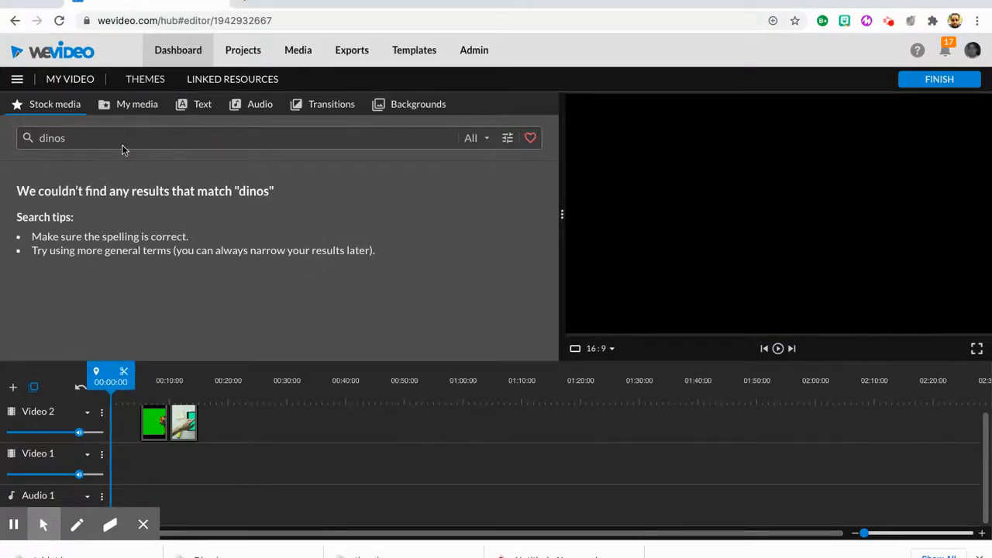
{"action": "key", "text": "ctrl+z"}
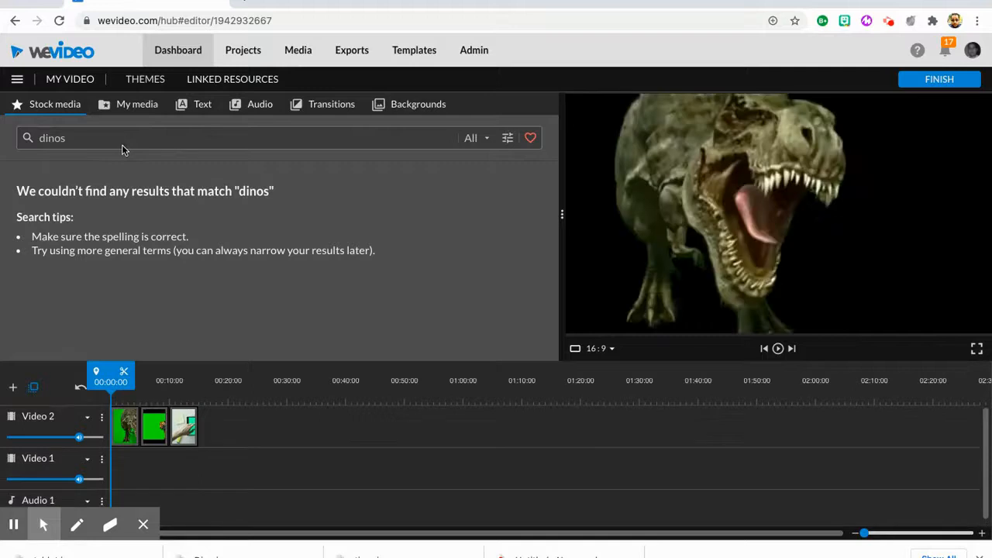
{"action": "left_click", "coordinate": [69, 138]}
{"action": "type", "text": "aurs"}
{"action": "key", "text": "Return"}
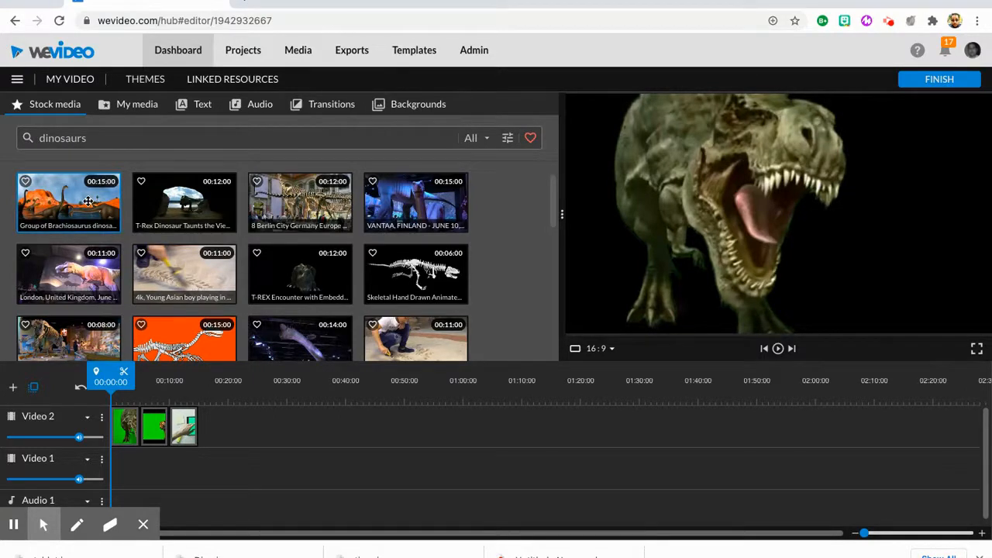
Step: Add the Brachiosaurus group stock video to Video 1 beneath the Dino clip and trim its end to 00:05:00
{"action": "left_click_drag", "start_coordinate": [89, 202], "coordinate": [132, 465]}
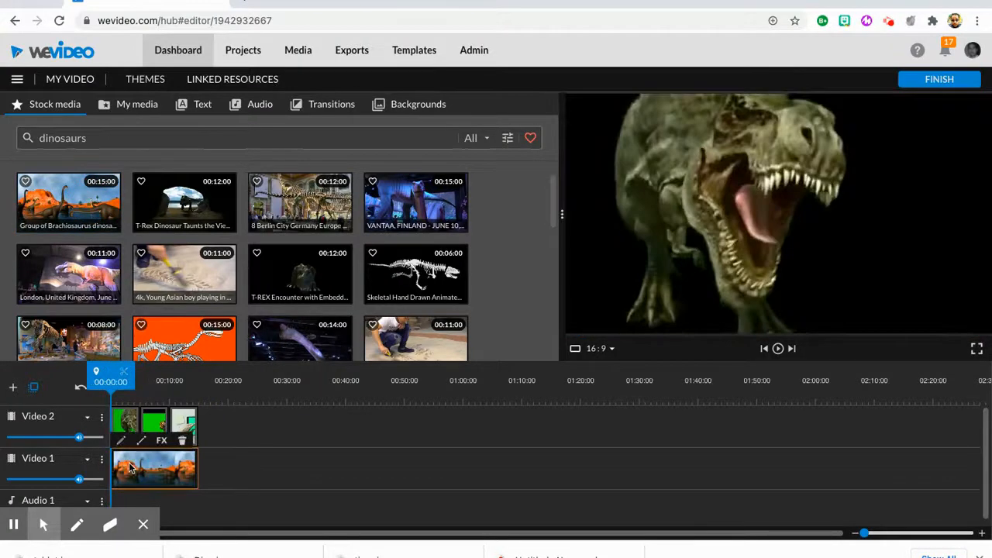
{"action": "left_click", "coordinate": [192, 463]}
{"action": "left_click_drag", "start_coordinate": [192, 464], "coordinate": [137, 463]}
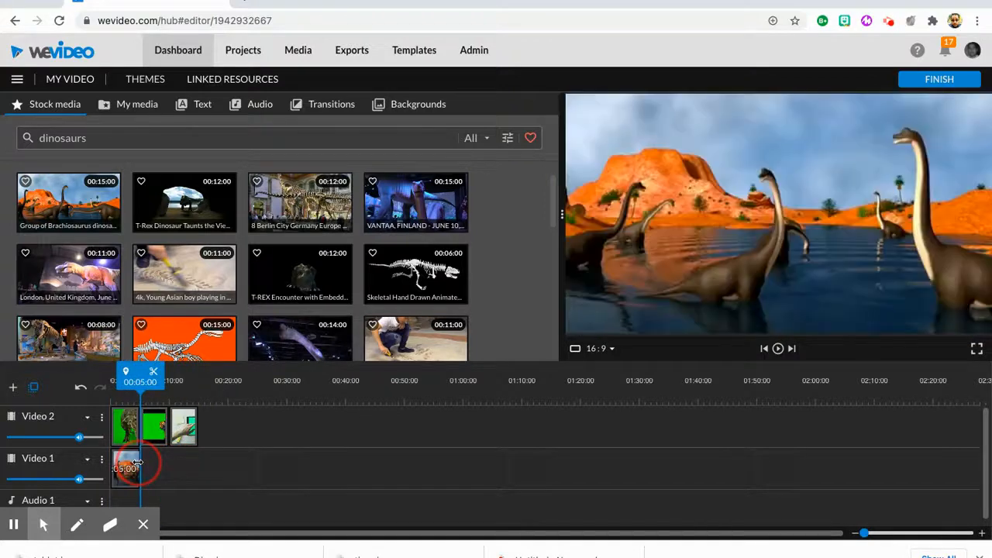
{"action": "left_click", "coordinate": [112, 388]}
{"action": "left_click_drag", "start_coordinate": [113, 388], "coordinate": [107, 388]}
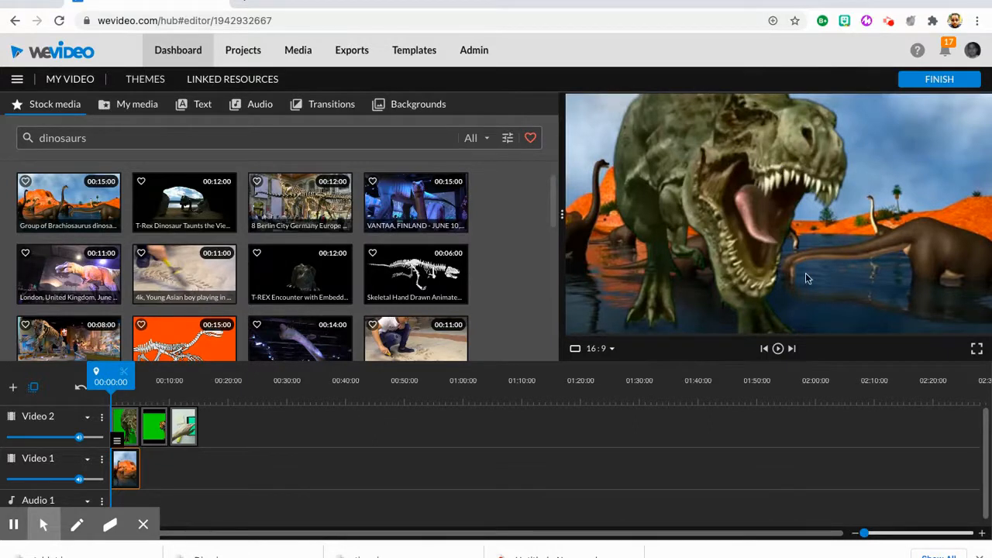
Step: Move the playhead to the tiger clip and search the stock media for "jungle"
{"action": "left_click", "coordinate": [120, 382]}
{"action": "left_click_drag", "start_coordinate": [120, 382], "coordinate": [141, 383]}
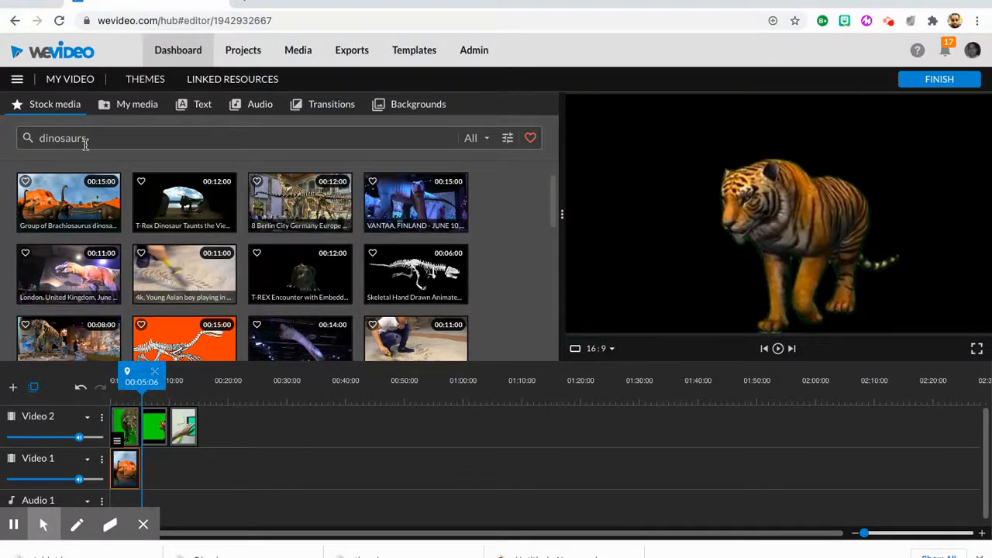
{"action": "left_click", "coordinate": [22, 130]}
{"action": "type", "text": "jungle"}
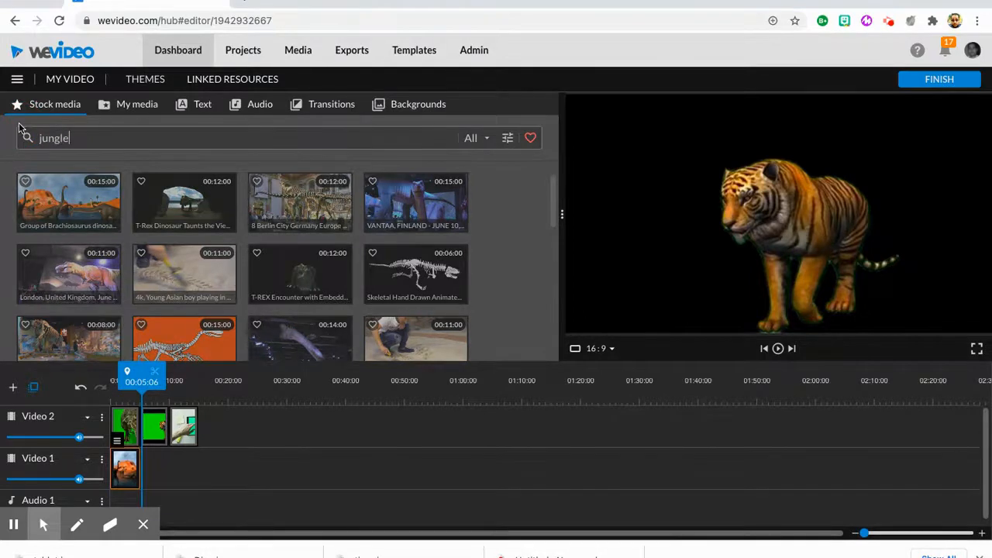
{"action": "key", "text": "Return"}
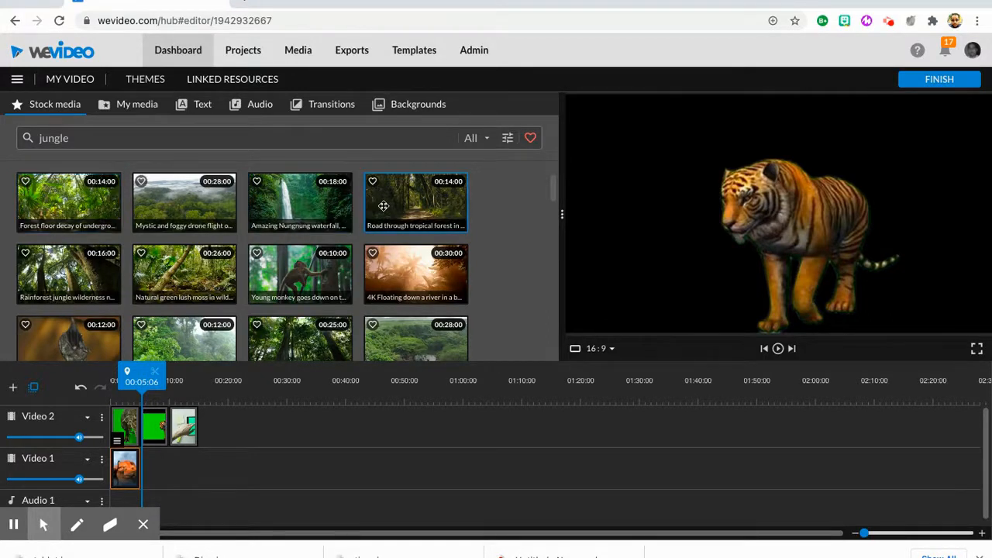
Step: Refine the jungle search to photos only, excluding video, graphics, motion graphics, music, audio loops and sound effects
{"action": "left_click", "coordinate": [508, 140]}
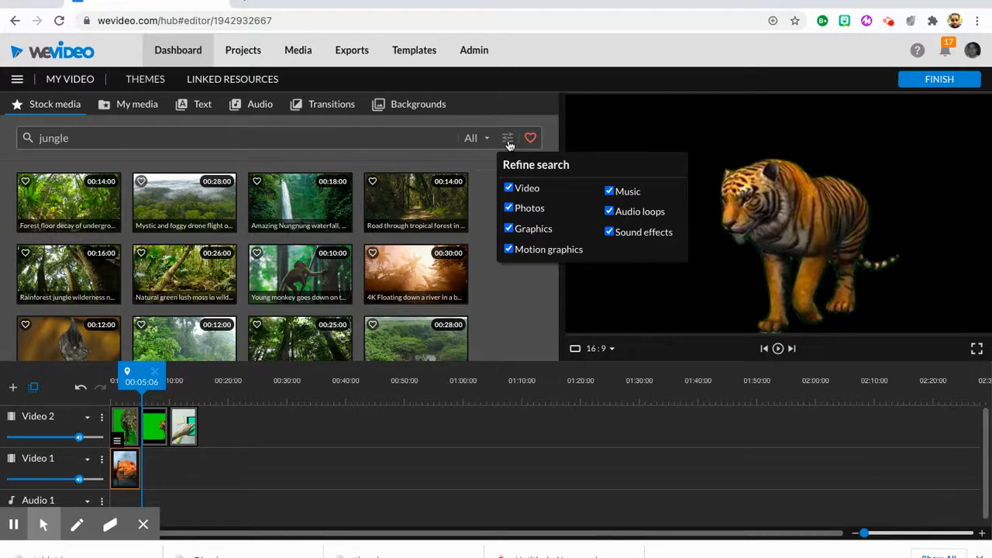
{"action": "left_click", "coordinate": [509, 189]}
{"action": "left_click", "coordinate": [508, 229]}
{"action": "left_click", "coordinate": [508, 249]}
{"action": "left_click", "coordinate": [610, 191]}
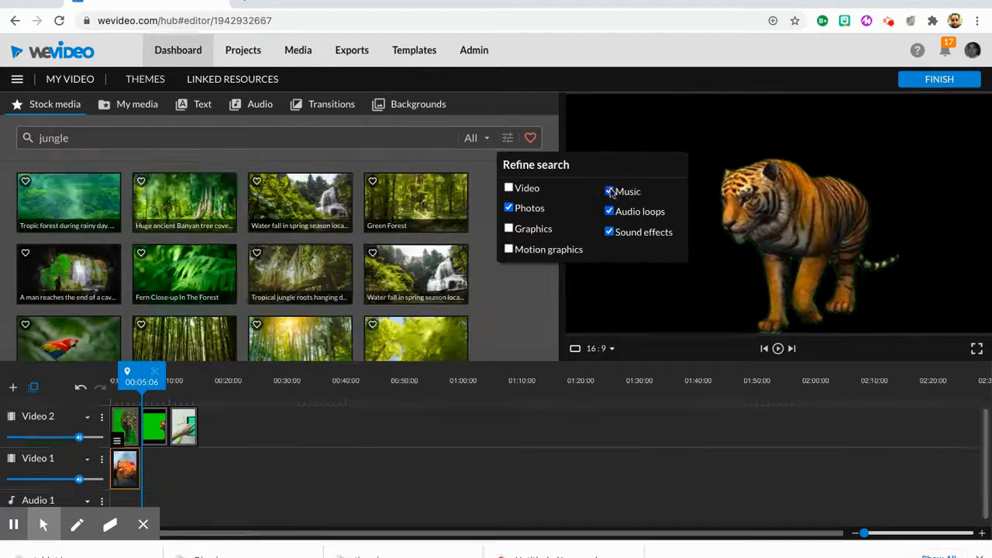
{"action": "left_click", "coordinate": [609, 212]}
{"action": "left_click", "coordinate": [609, 232]}
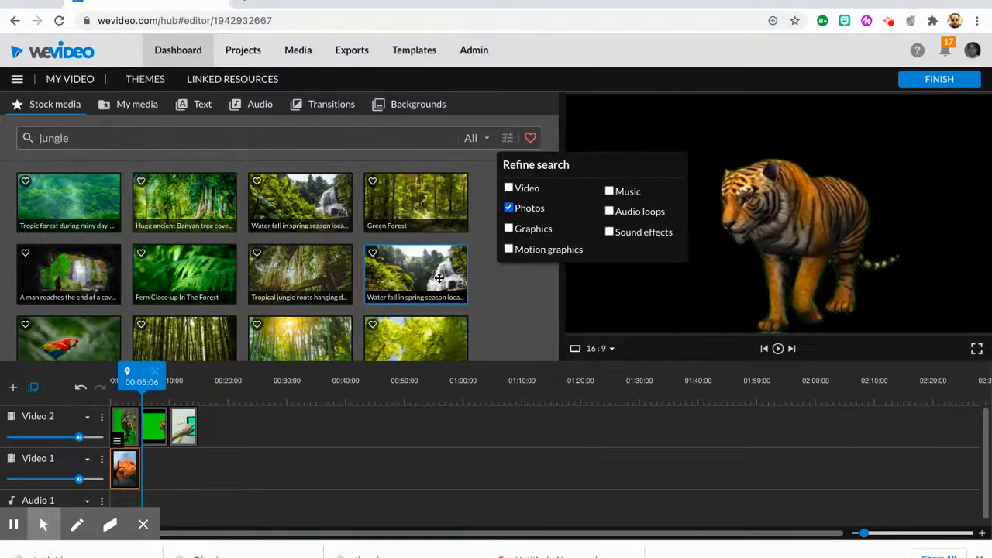
Step: Place the spring waterfall photo from the second row of results on Video 1 beneath the tiger clip
{"action": "left_click", "coordinate": [439, 277]}
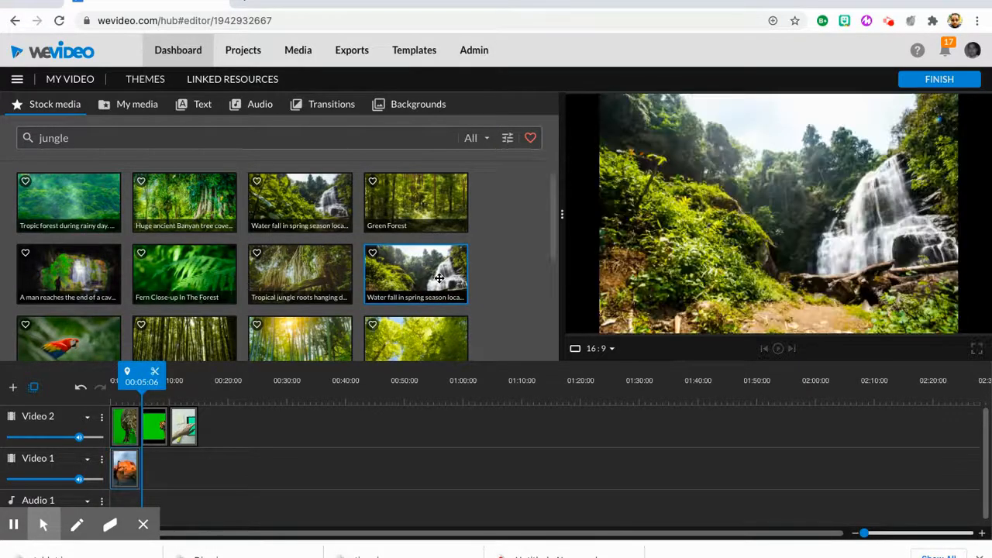
{"action": "left_click_drag", "start_coordinate": [433, 269], "coordinate": [155, 465]}
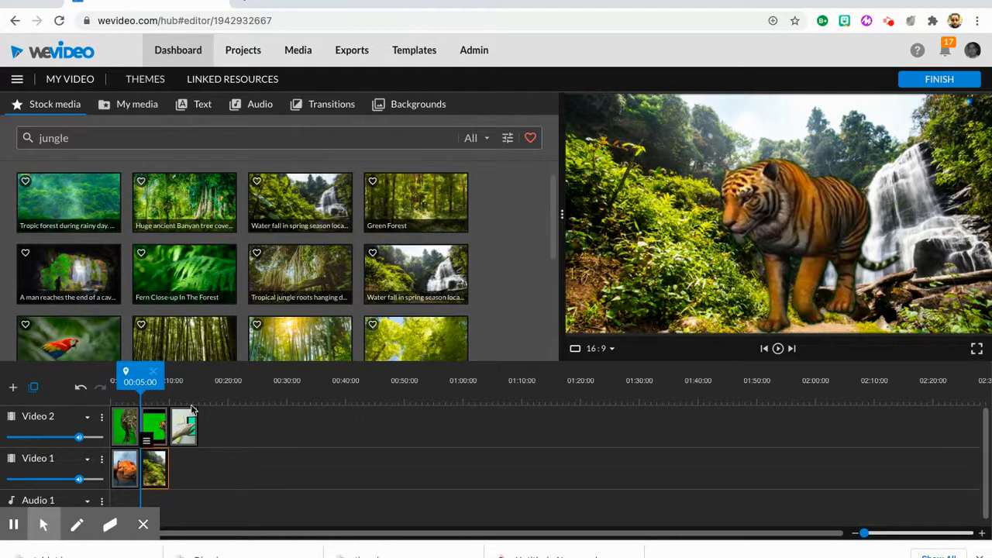
{"action": "left_click", "coordinate": [157, 429]}
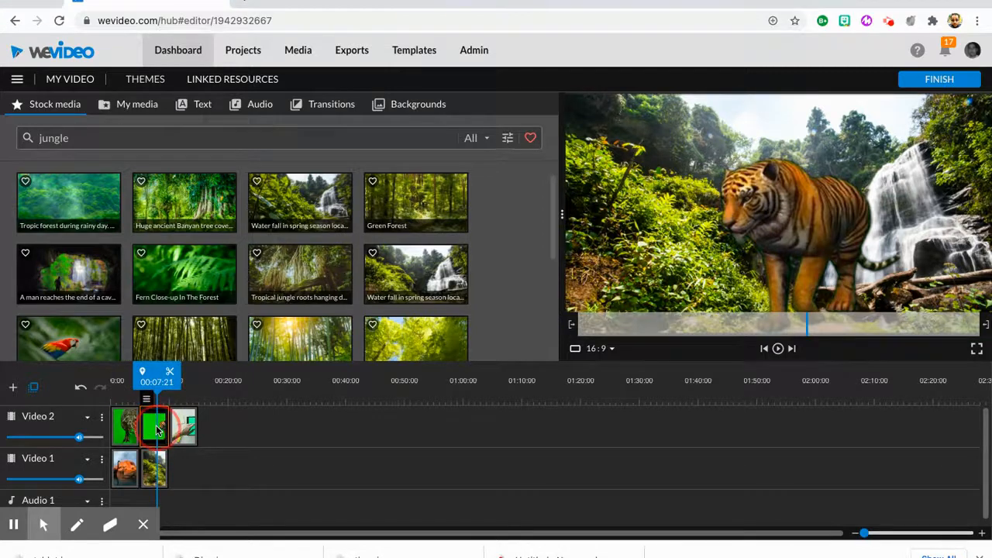
Step: Set the tiger clip's animation start position to about x -493, y -189, save it, and play back the movement
{"action": "double_click", "coordinate": [157, 429]}
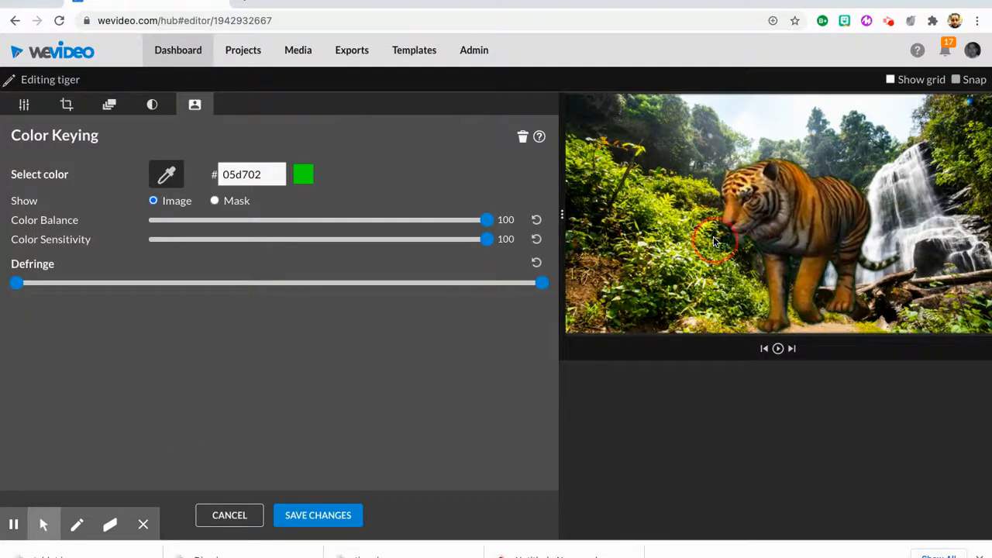
{"action": "left_click", "coordinate": [67, 105]}
{"action": "left_click", "coordinate": [28, 106]}
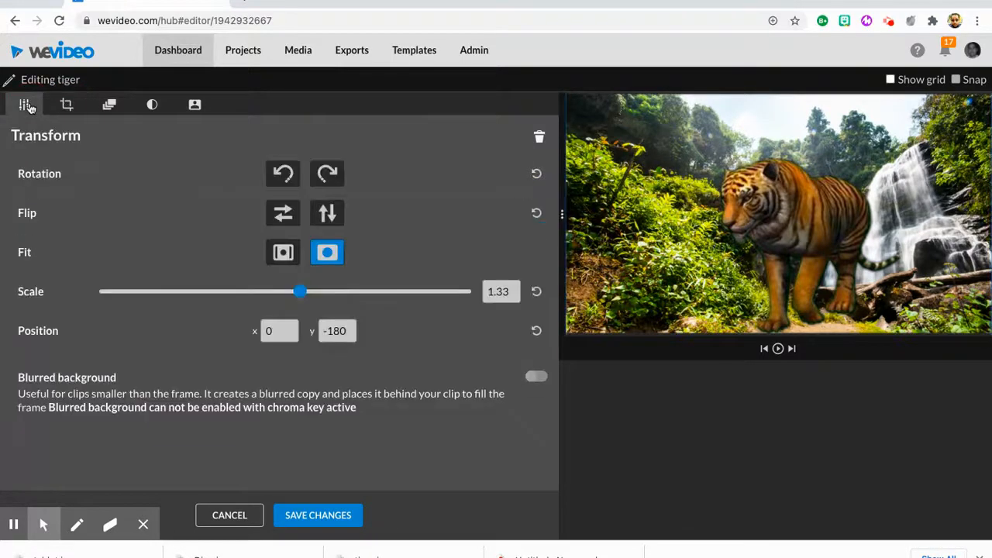
{"action": "left_click", "coordinate": [111, 107]}
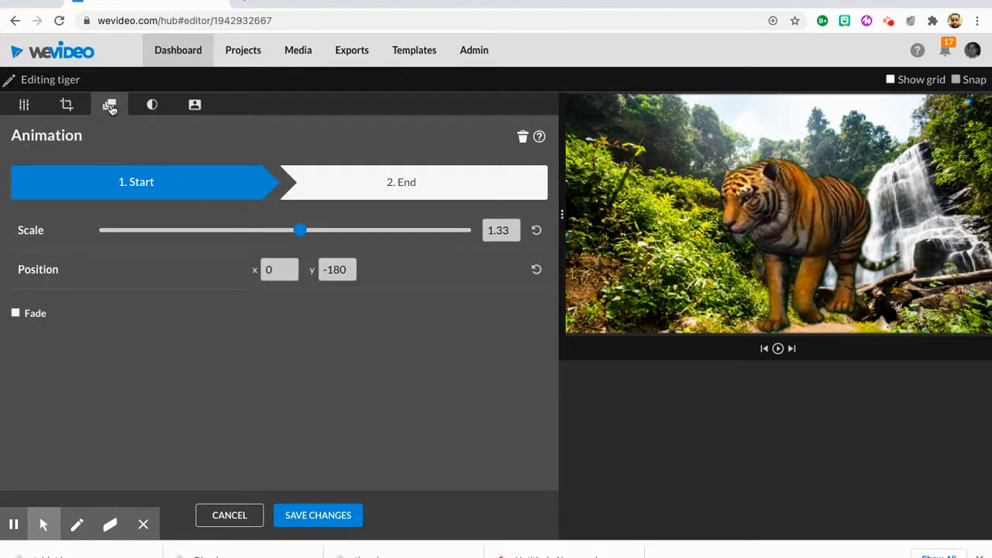
{"action": "left_click_drag", "start_coordinate": [768, 218], "coordinate": [664, 212]}
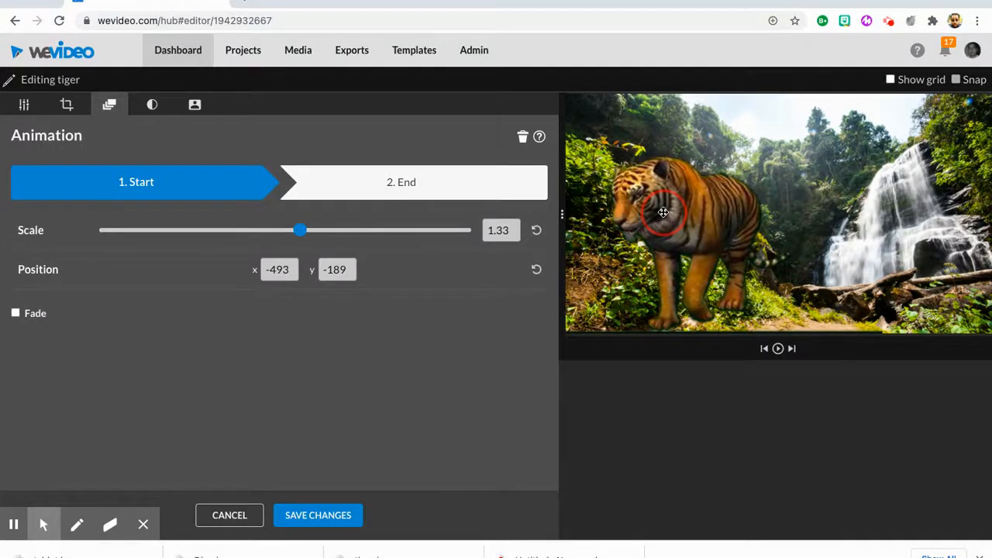
{"action": "left_click", "coordinate": [318, 516]}
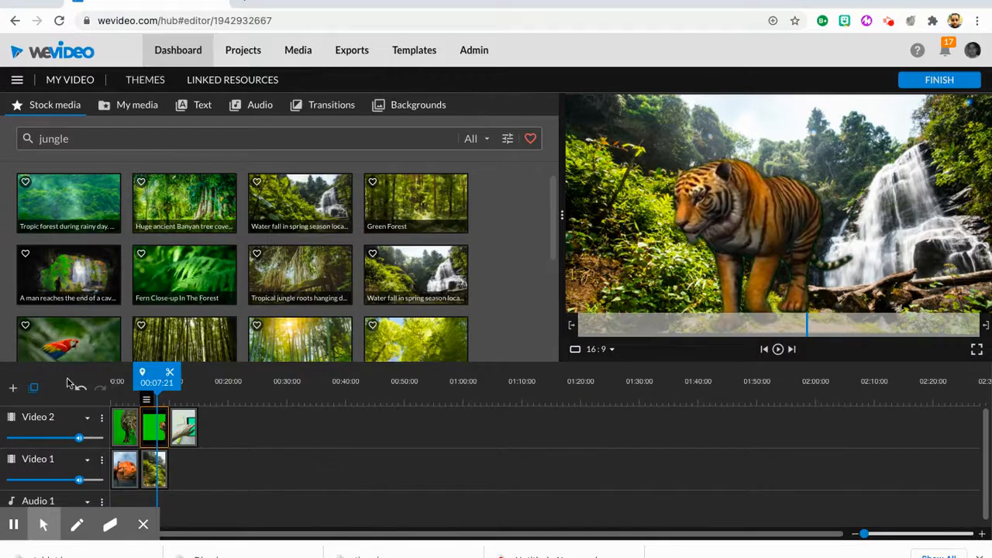
{"action": "left_click_drag", "start_coordinate": [149, 383], "coordinate": [137, 383]}
{"action": "key", "text": "space"}
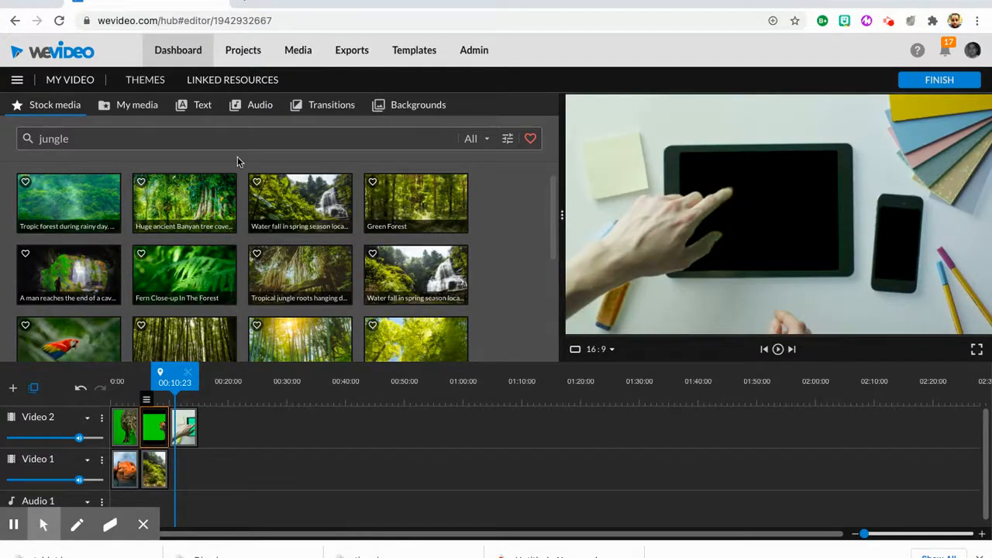
Step: Search the stock media for "news"
{"action": "left_click", "coordinate": [217, 147]}
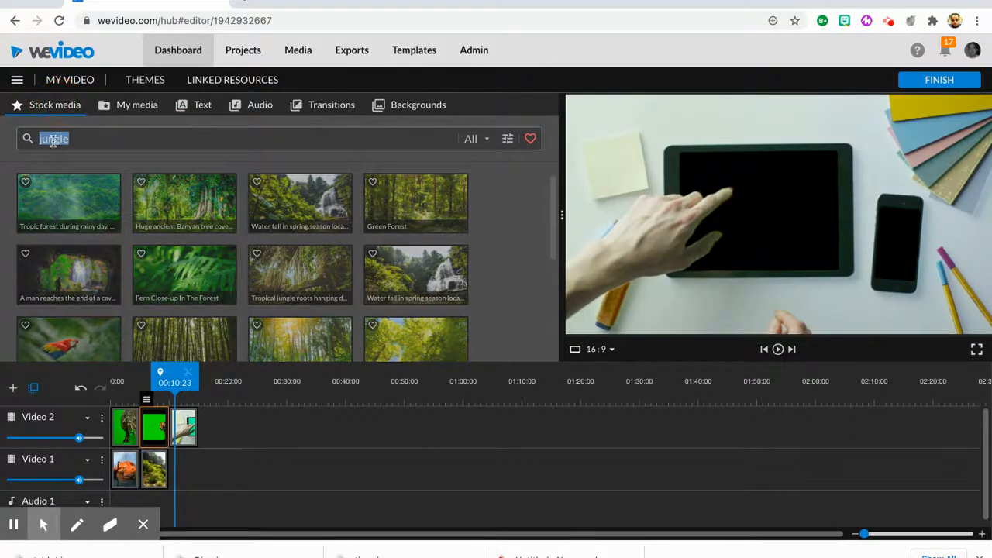
{"action": "type", "text": "news"}
{"action": "key", "text": "Return"}
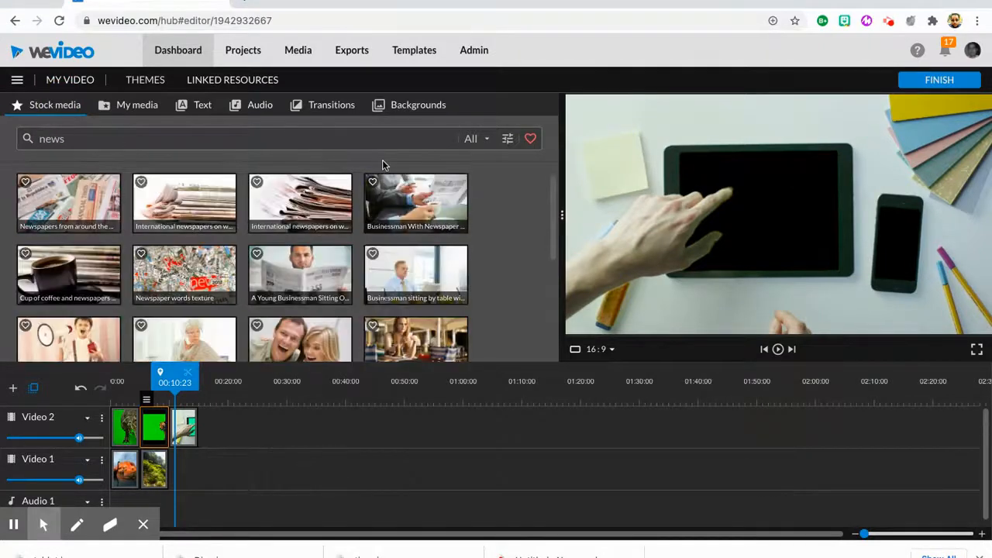
Step: Widen the news search to include video, graphics, motion graphics, music, audio loops and sound effects as well as photos
{"action": "left_click", "coordinate": [507, 140]}
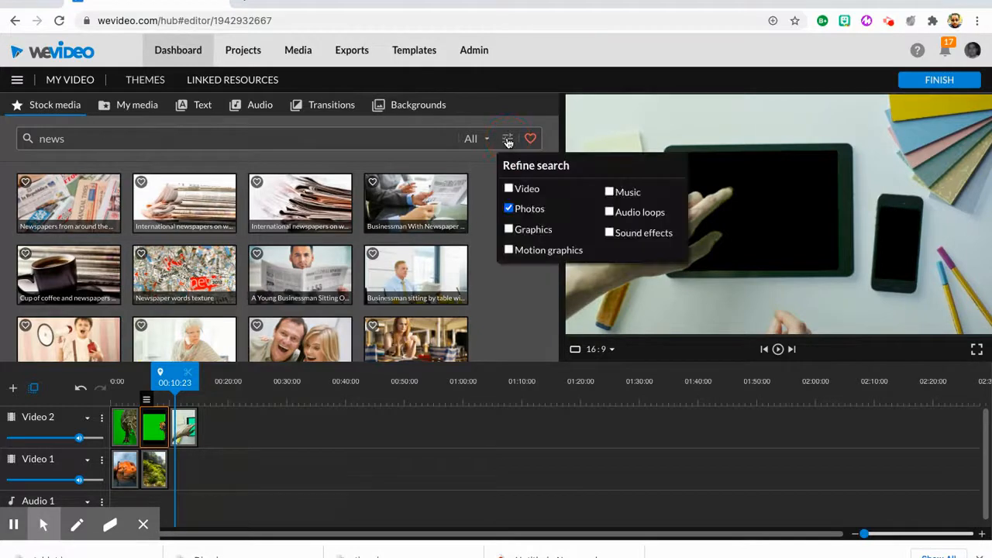
{"action": "left_click", "coordinate": [510, 189]}
{"action": "left_click", "coordinate": [509, 230]}
{"action": "left_click", "coordinate": [510, 250]}
{"action": "left_click", "coordinate": [609, 191]}
{"action": "left_click", "coordinate": [610, 211]}
{"action": "left_click", "coordinate": [609, 232]}
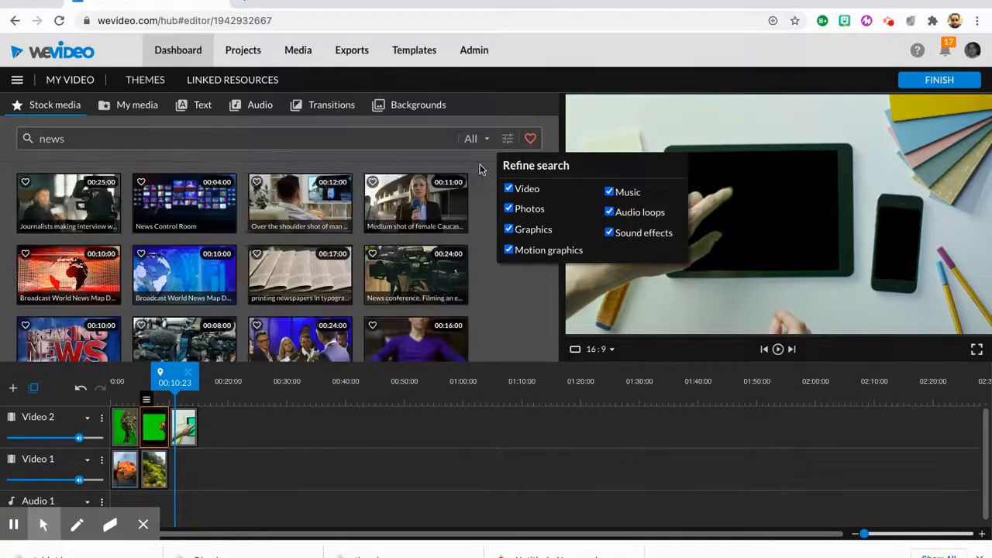
{"action": "left_click", "coordinate": [477, 195]}
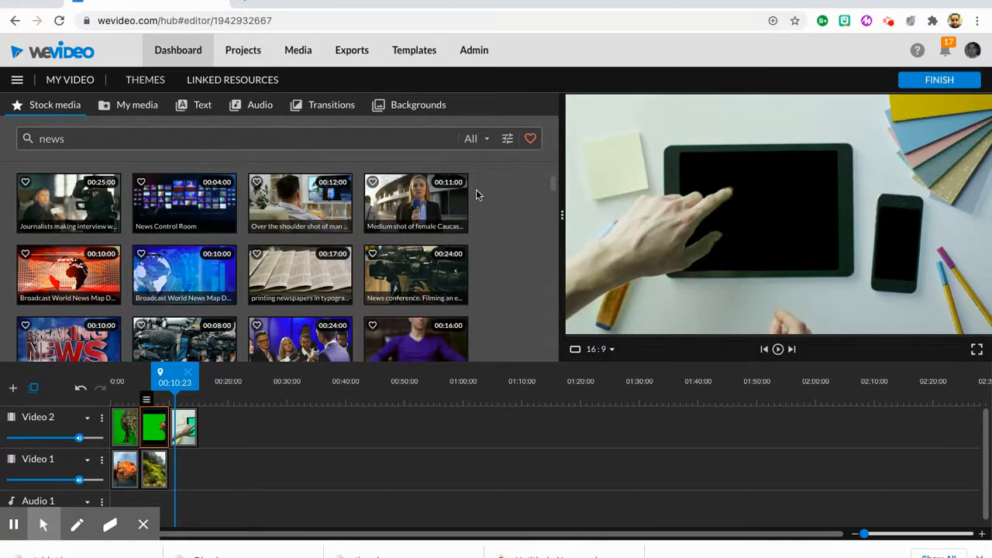
Step: Add the female reporter stock video to Video 1 beneath the tablet clip and trim its end to 00:15:00
{"action": "left_click", "coordinate": [434, 206]}
{"action": "left_click_drag", "start_coordinate": [435, 205], "coordinate": [200, 467]}
{"action": "left_click", "coordinate": [192, 383]}
Step: Play back the tablet composite with the reporter footage beneath it
{"action": "left_click_drag", "start_coordinate": [192, 383], "coordinate": [159, 383]}
{"action": "key", "text": "space"}
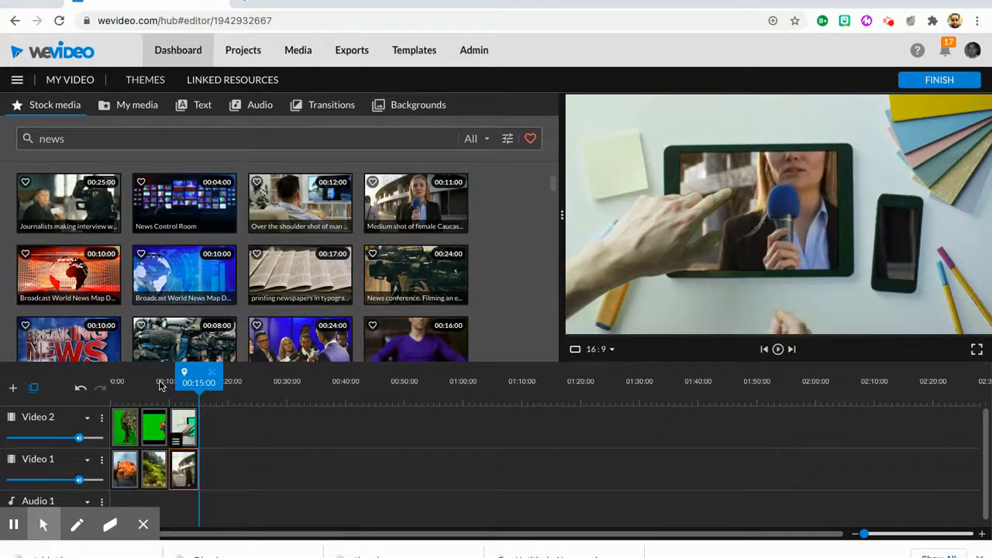
{"action": "key", "text": "space"}
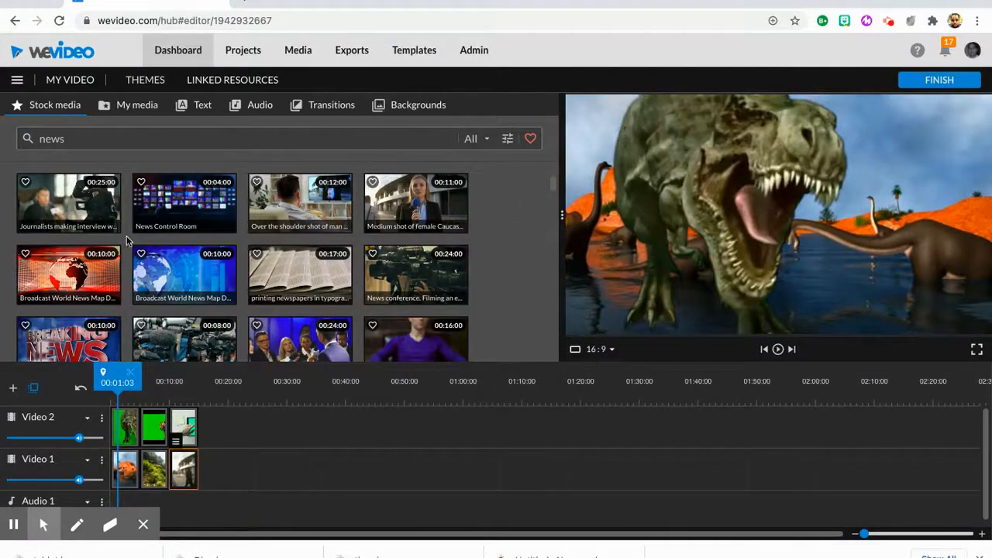
Step: Search the stock media for "green screen"
{"action": "left_click_drag", "start_coordinate": [69, 140], "coordinate": [27, 136]}
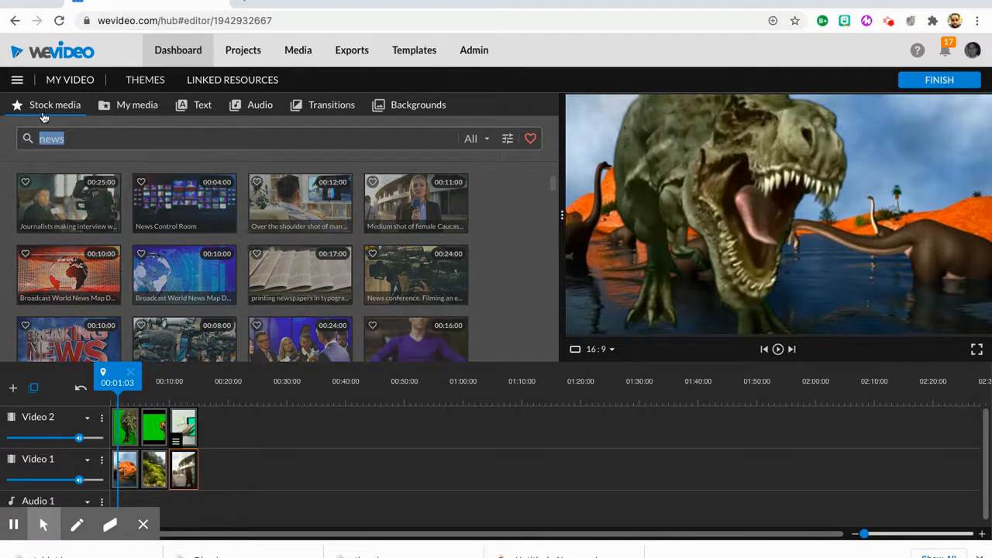
{"action": "type", "text": "green screen"}
{"action": "key", "text": "Return"}
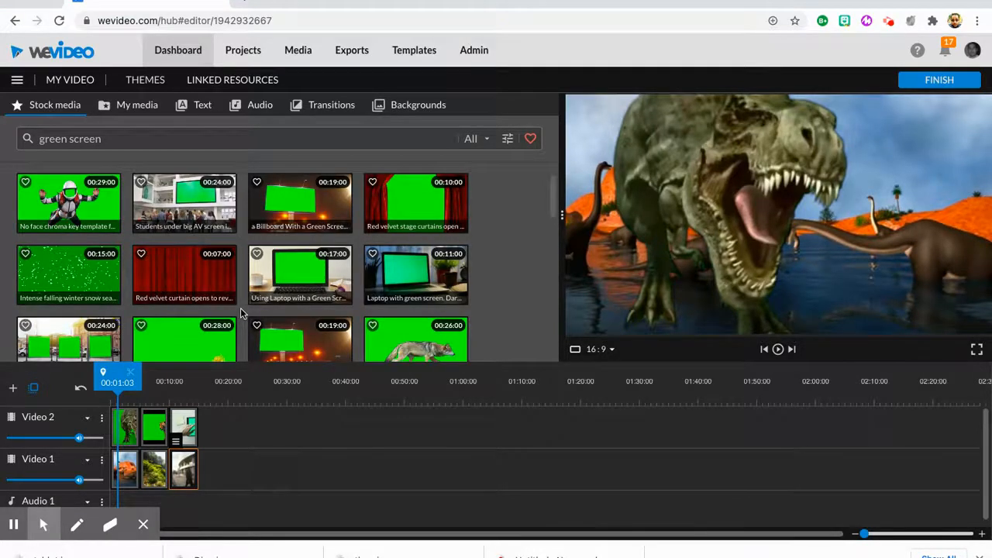
Step: Browse the green screen results and place the 17-second Using Laptop with a Green Screen video on Video 2 after the tablet clip
{"action": "scroll", "coordinate": [240, 308], "scroll_direction": "down", "scroll_amount": 2}
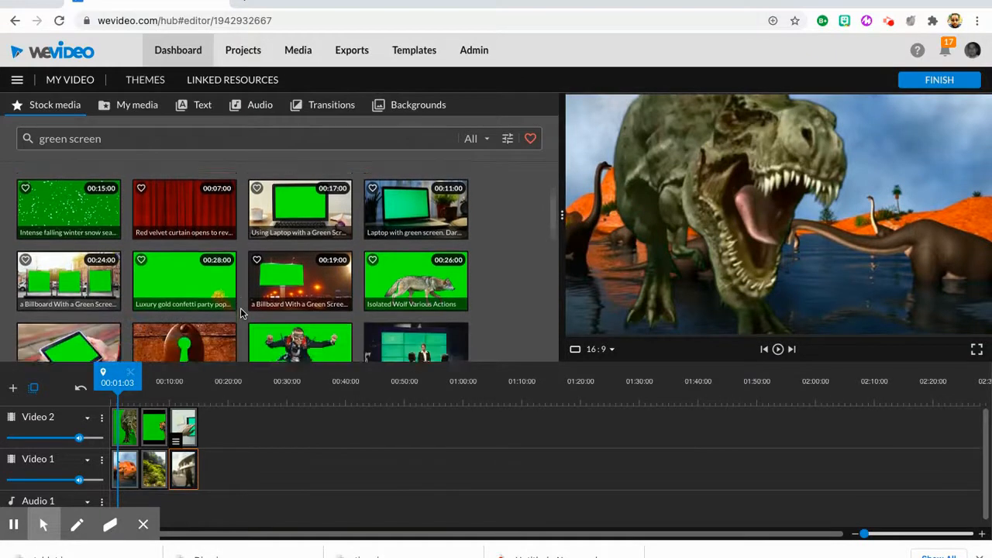
{"action": "scroll", "coordinate": [240, 313], "scroll_direction": "down", "scroll_amount": 1}
{"action": "scroll", "coordinate": [241, 312], "scroll_direction": "down", "scroll_amount": 2}
{"action": "scroll", "coordinate": [240, 312], "scroll_direction": "down", "scroll_amount": 1}
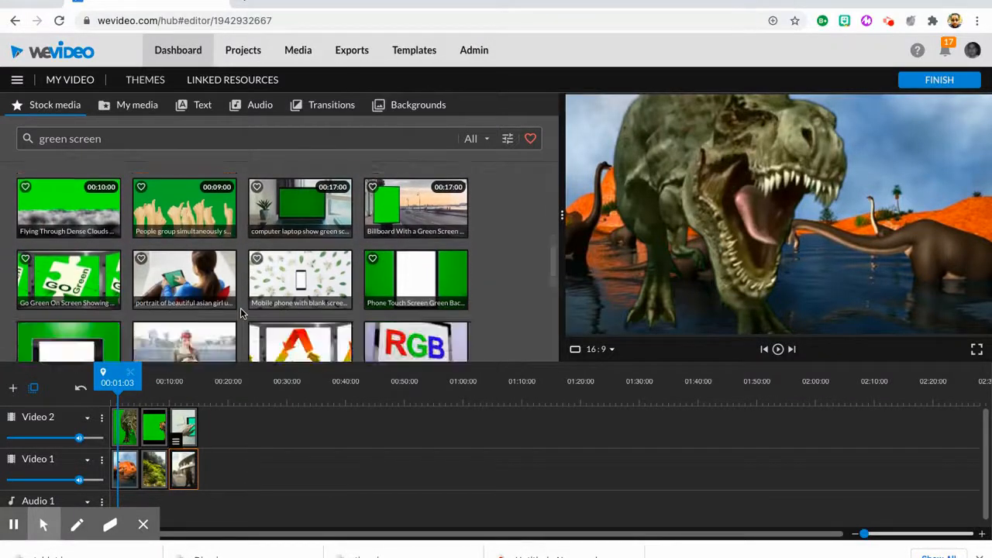
{"action": "scroll", "coordinate": [241, 310], "scroll_direction": "down", "scroll_amount": 2}
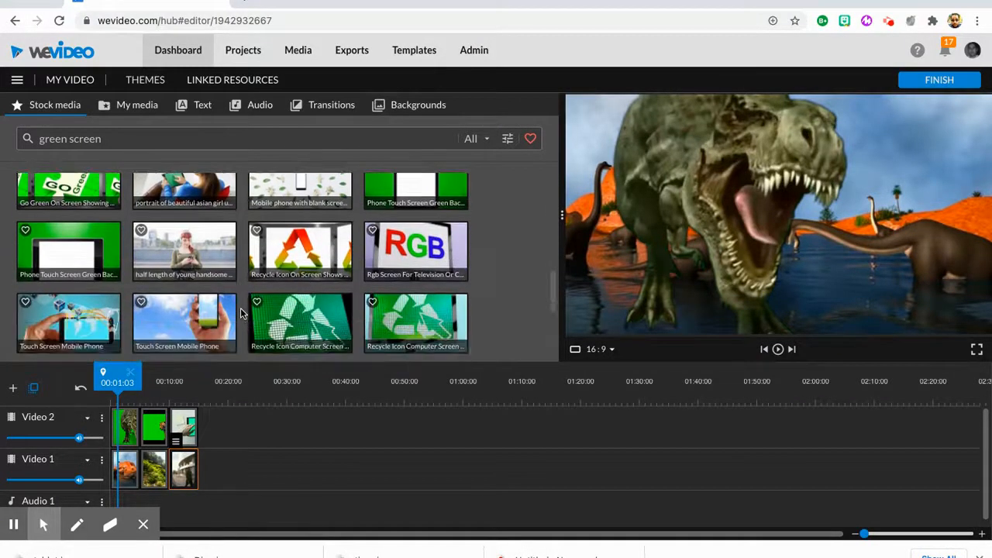
{"action": "scroll", "coordinate": [240, 312], "scroll_direction": "down", "scroll_amount": 4}
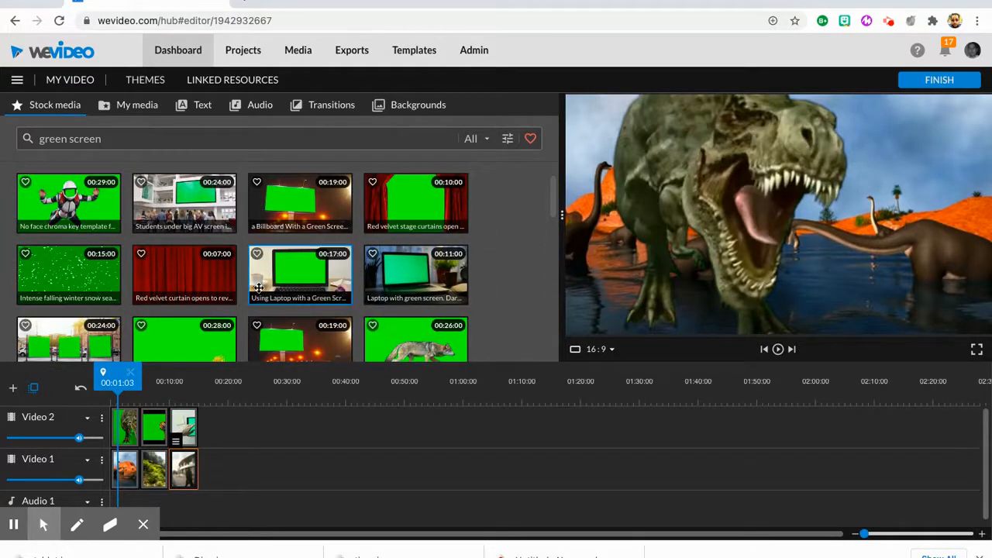
{"action": "scroll", "coordinate": [261, 287], "scroll_direction": "down", "scroll_amount": 1}
{"action": "left_click", "coordinate": [292, 269]}
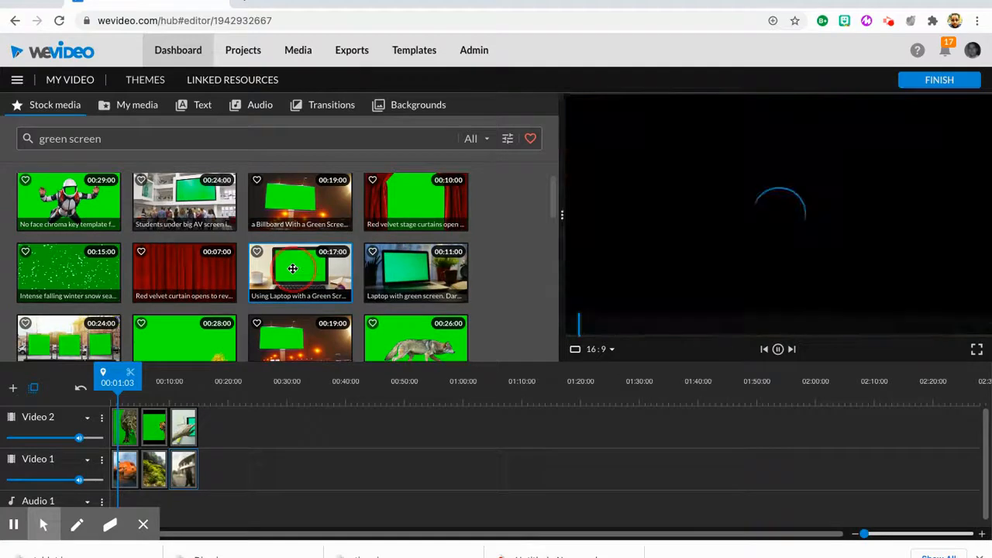
{"action": "left_click_drag", "start_coordinate": [293, 268], "coordinate": [219, 411]}
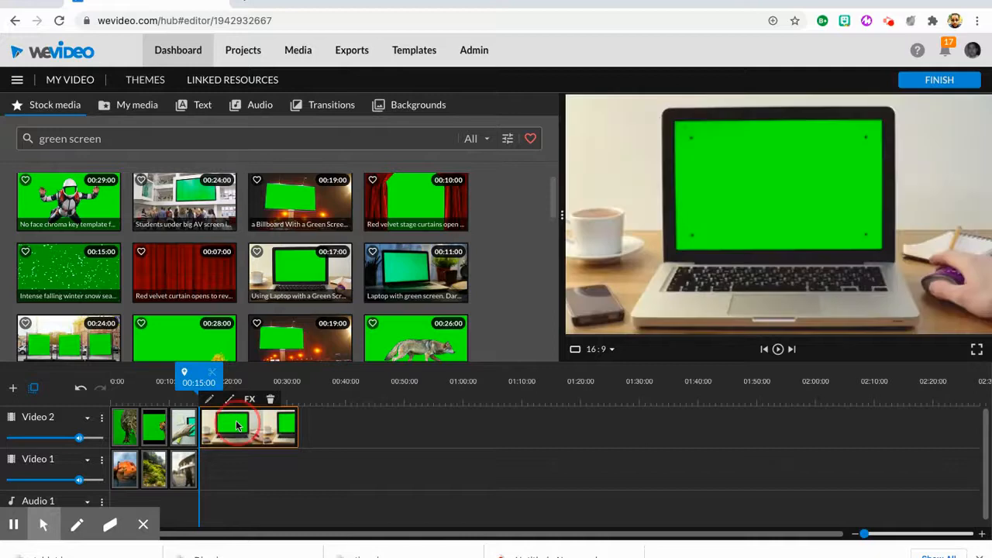
Step: Key out the green of the laptop clip's screen by sampling colour 1fff17, and save the changes
{"action": "double_click", "coordinate": [237, 426]}
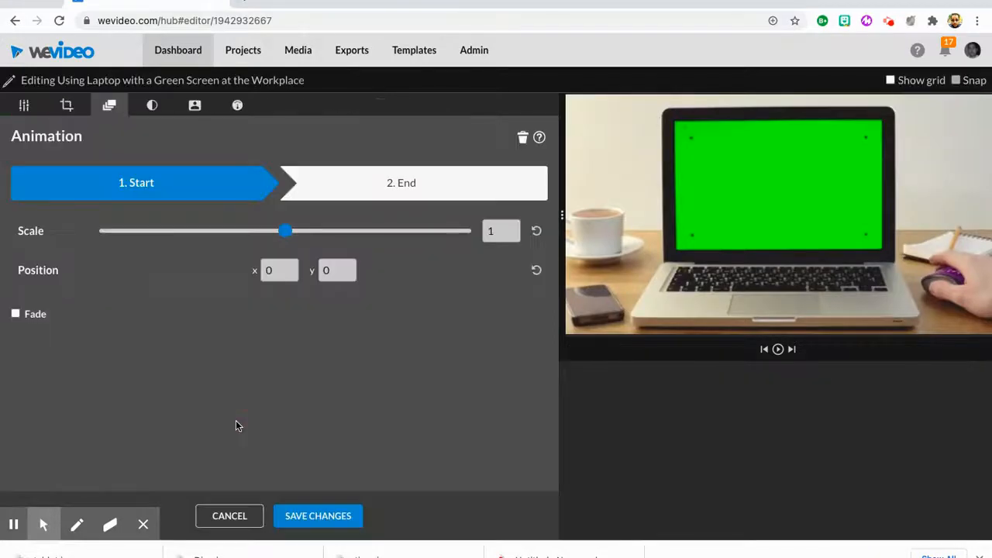
{"action": "left_click", "coordinate": [193, 106]}
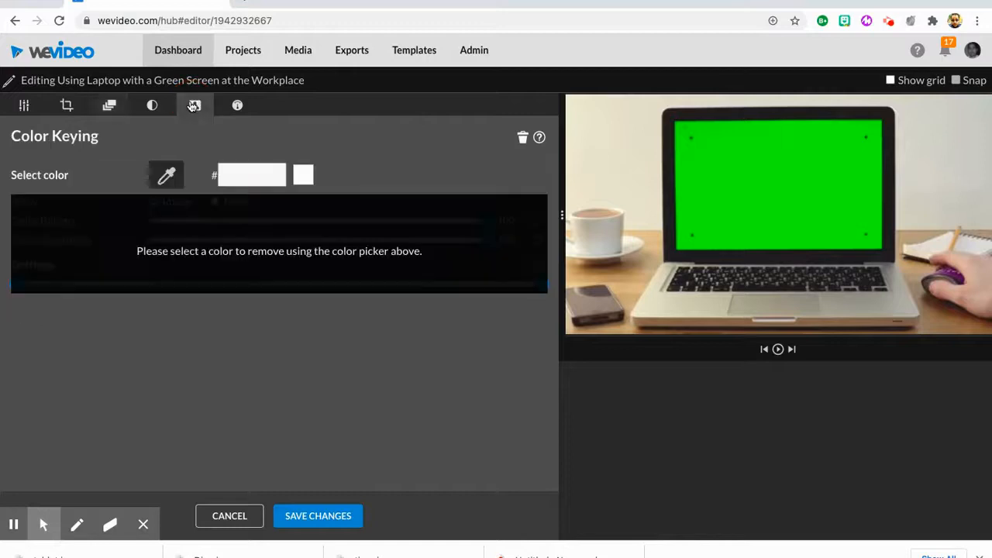
{"action": "left_click", "coordinate": [168, 175]}
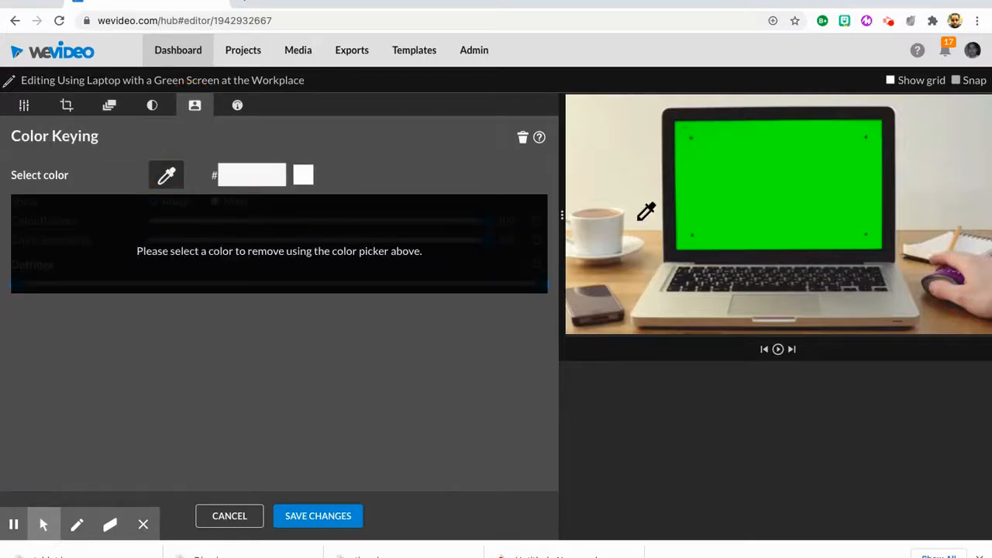
{"action": "left_click", "coordinate": [772, 174]}
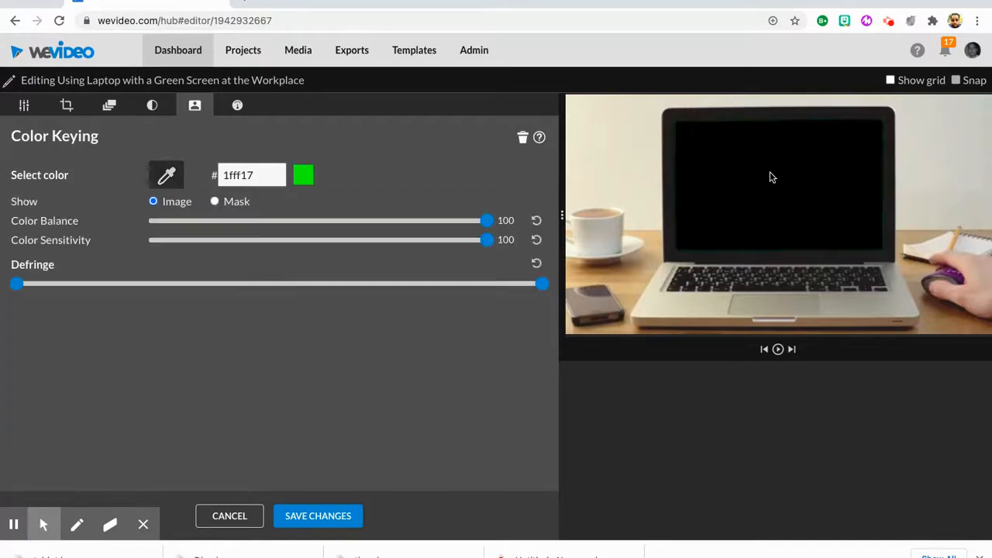
{"action": "left_click", "coordinate": [333, 520]}
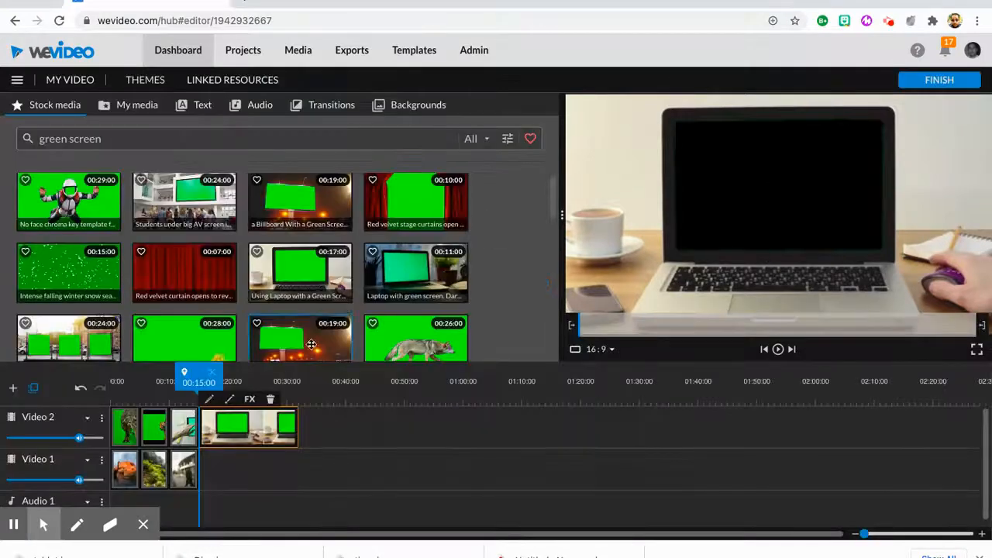
Step: Search the stock media for "school"
{"action": "left_click_drag", "start_coordinate": [157, 140], "coordinate": [16, 108]}
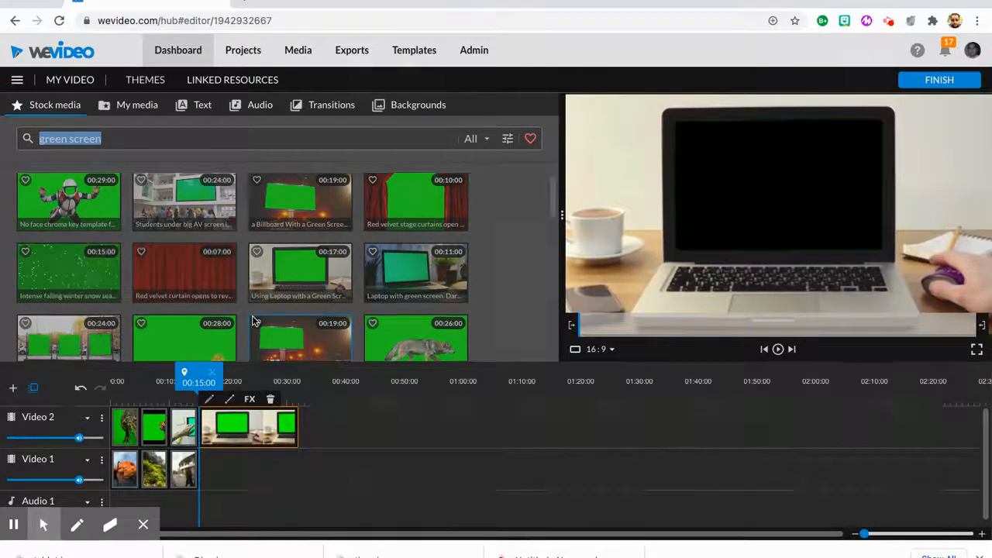
{"action": "type", "text": "school"}
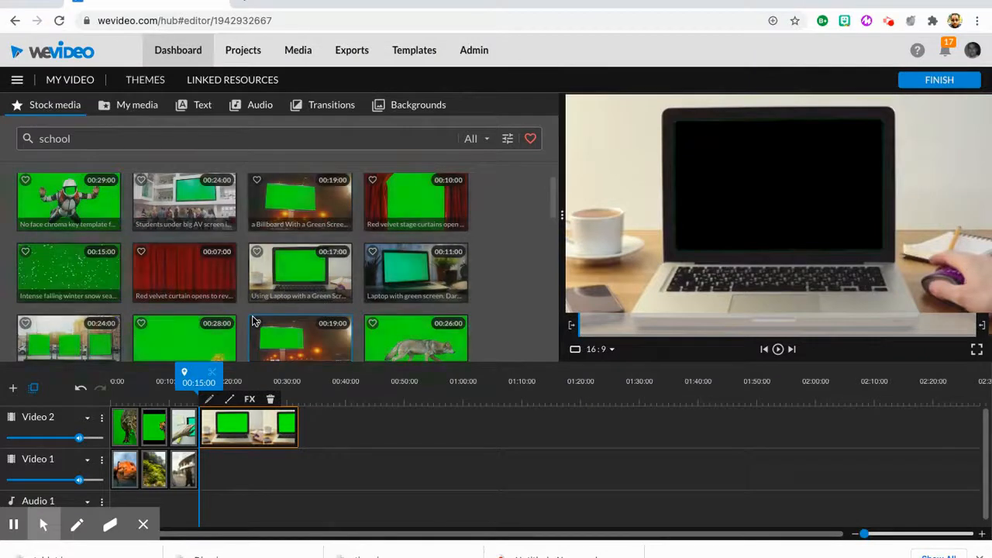
{"action": "key", "text": "Return"}
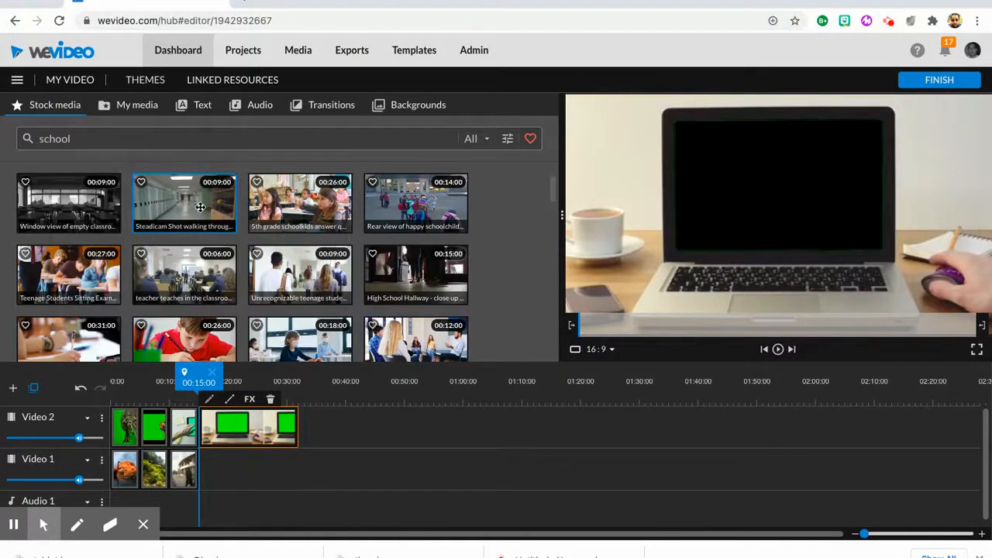
Step: Replace a trial hallway clip beneath the laptop on Video 1 with the Teenage Students Sitting Exam video, trimmed to end at 00:32:00
{"action": "left_click_drag", "start_coordinate": [200, 204], "coordinate": [222, 469]}
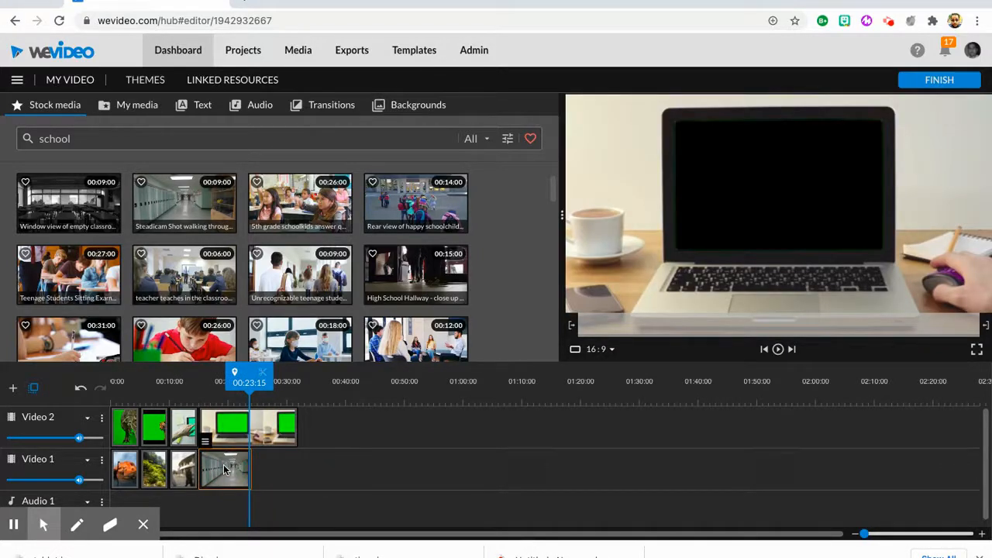
{"action": "key", "text": "Delete"}
{"action": "left_click_drag", "start_coordinate": [89, 297], "coordinate": [222, 467]}
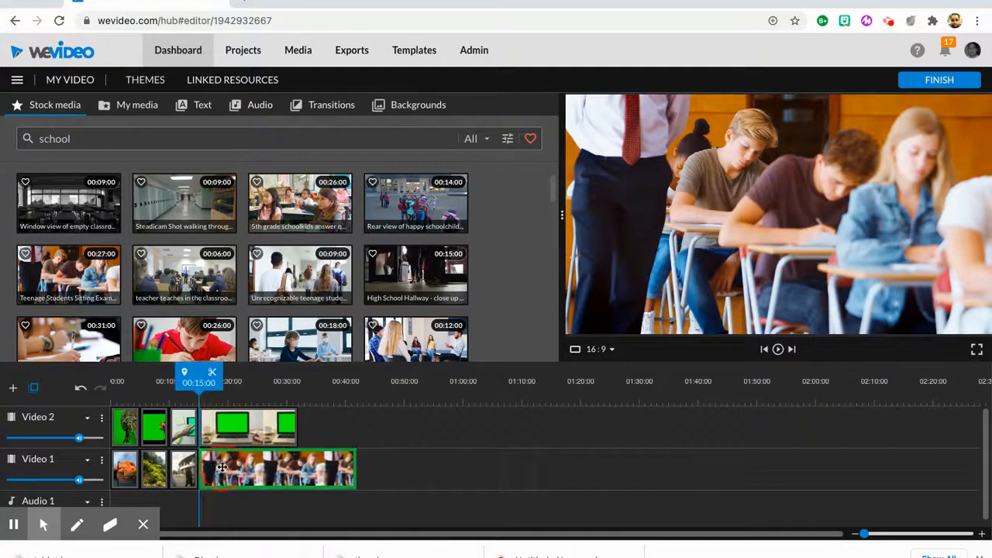
{"action": "left_click", "coordinate": [355, 475]}
{"action": "left_click_drag", "start_coordinate": [324, 469], "coordinate": [297, 468]}
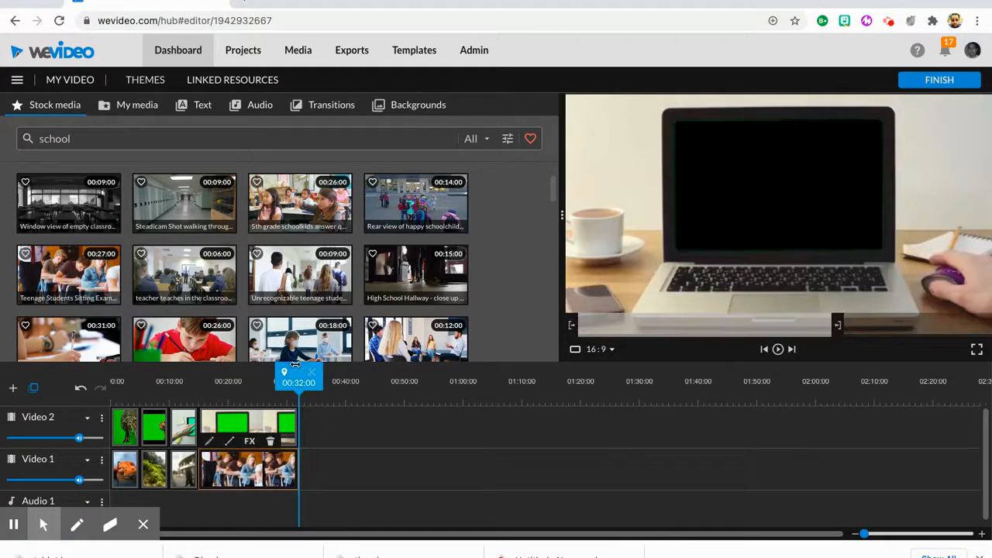
Step: Play back the laptop composite from the start of the laptop clip
{"action": "left_click_drag", "start_coordinate": [299, 380], "coordinate": [198, 379]}
{"action": "key", "text": "space"}
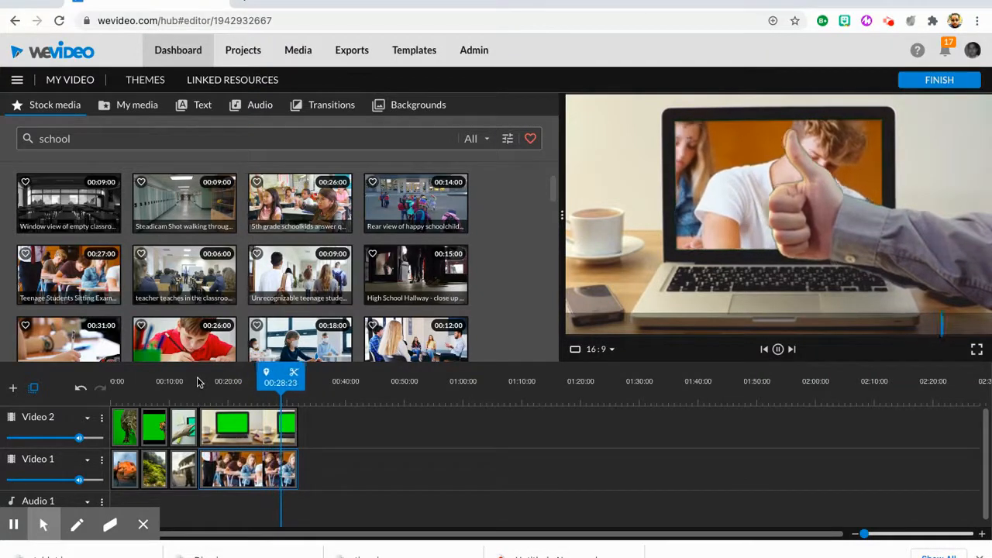
{"action": "key", "text": "space"}
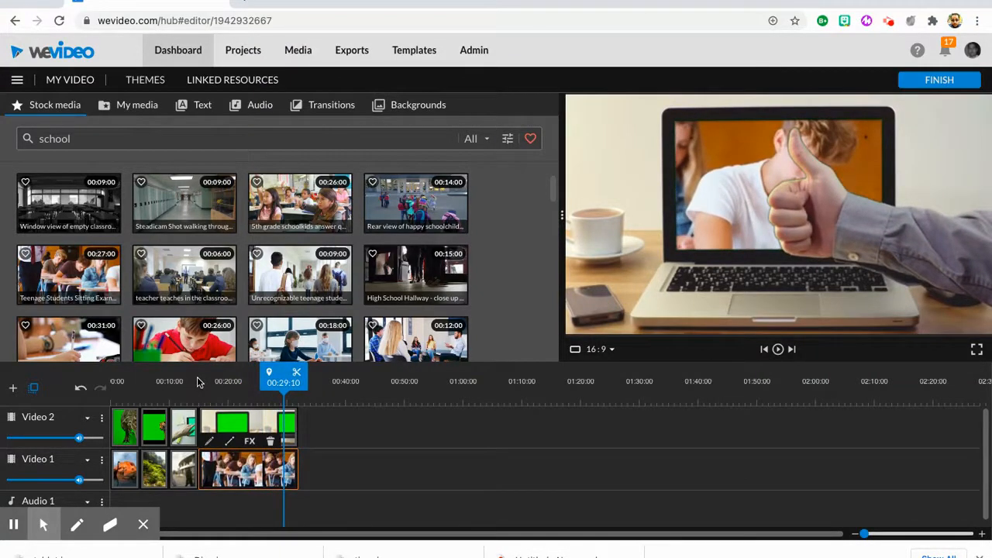
Step: Refine the laptop clip's colour key by raising the lower Defringe limit to just under the middle of its range, and save the changes
{"action": "double_click", "coordinate": [262, 429]}
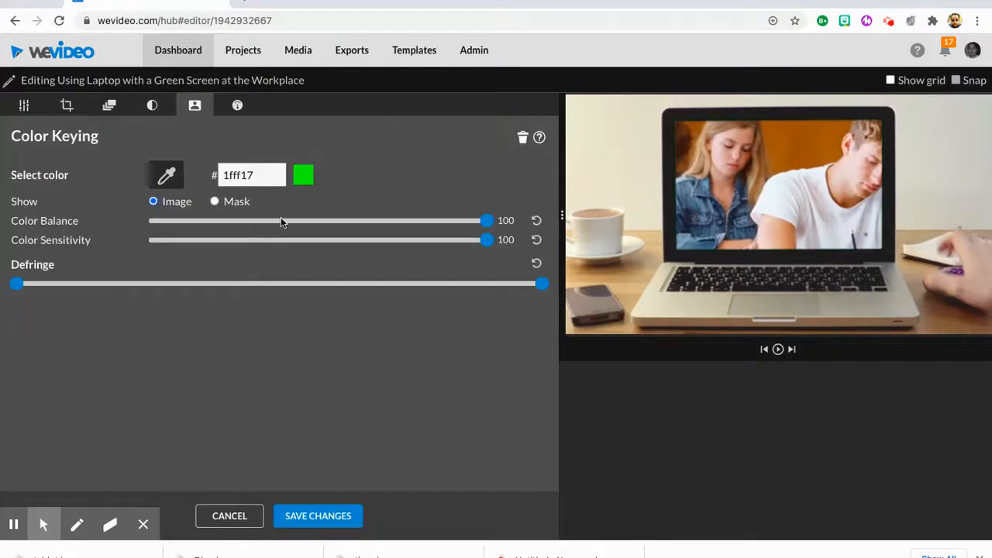
{"action": "left_click", "coordinate": [490, 223]}
{"action": "left_click_drag", "start_coordinate": [486, 225], "coordinate": [556, 250]}
{"action": "left_click_drag", "start_coordinate": [486, 239], "coordinate": [500, 277]}
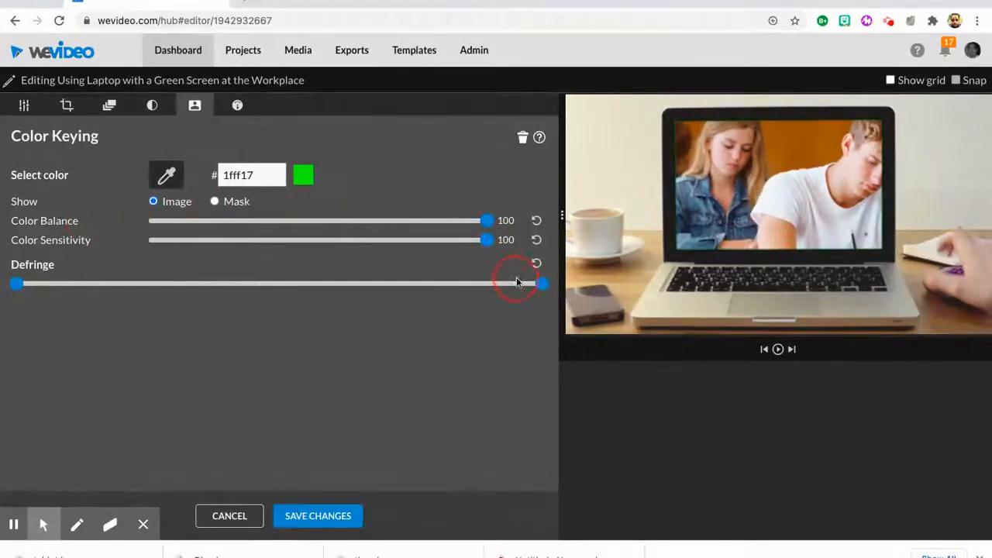
{"action": "left_click_drag", "start_coordinate": [17, 283], "coordinate": [243, 293]}
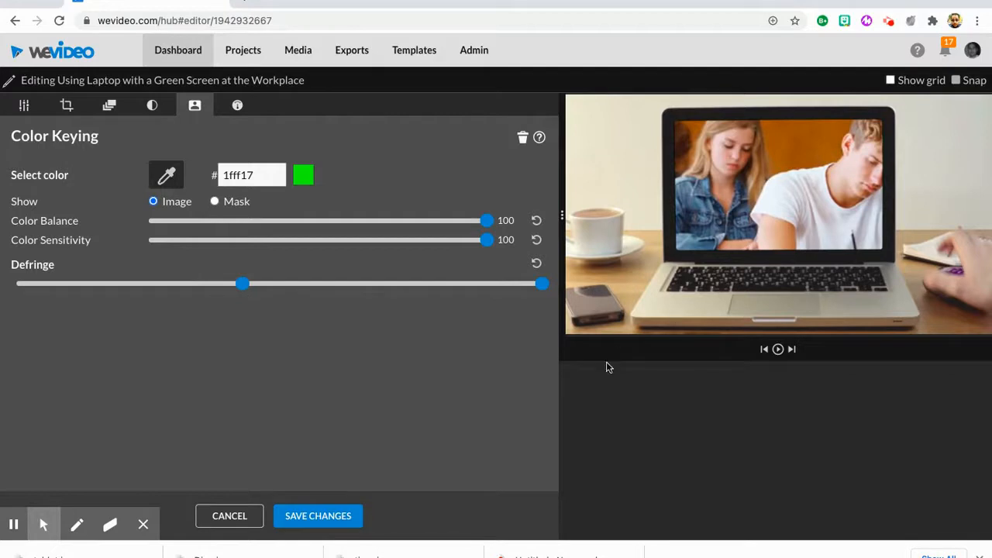
{"action": "left_click", "coordinate": [332, 517]}
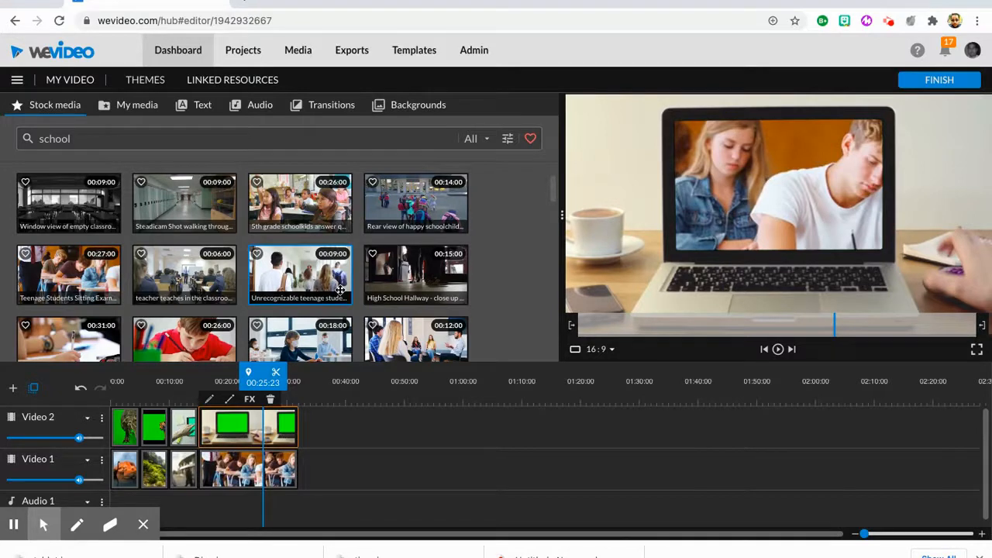
Step: Search the stock media for "white background"
{"action": "double_click", "coordinate": [285, 137]}
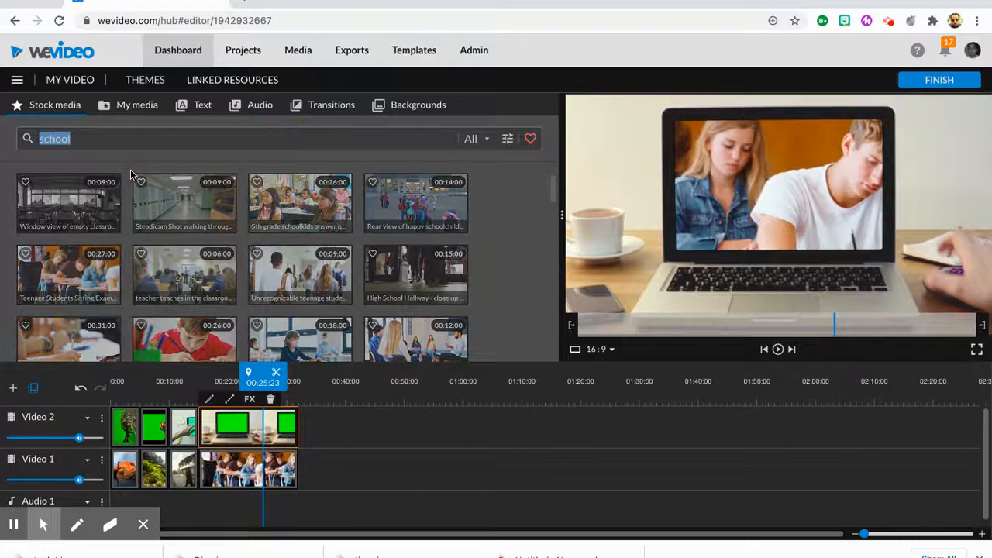
{"action": "type", "text": "white"}
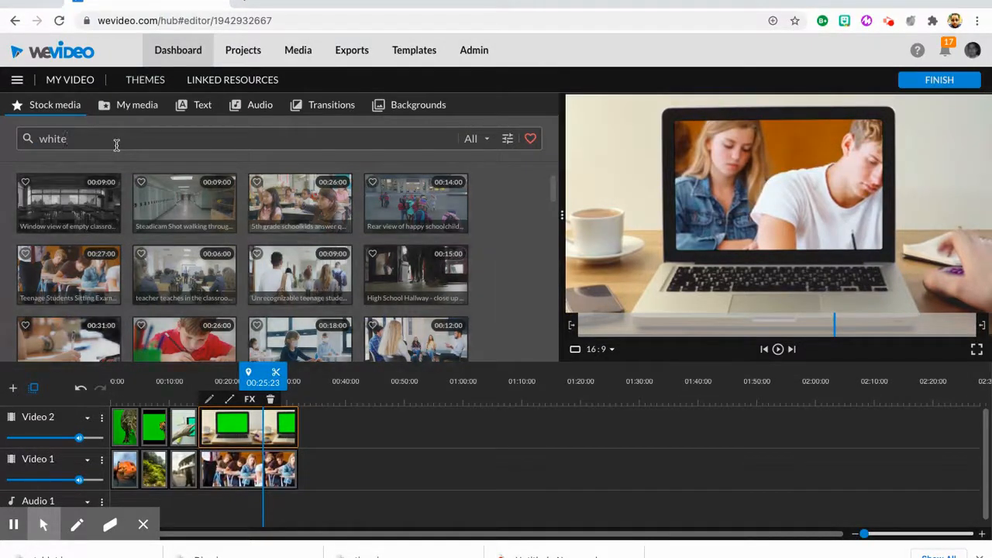
{"action": "key", "text": "Return"}
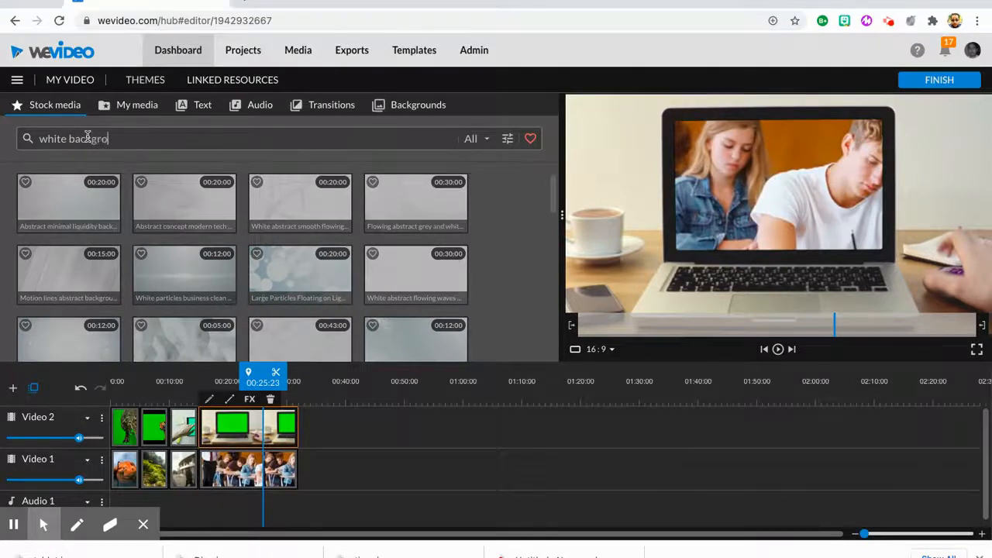
{"action": "type", "text": "background"}
{"action": "key", "text": "Return"}
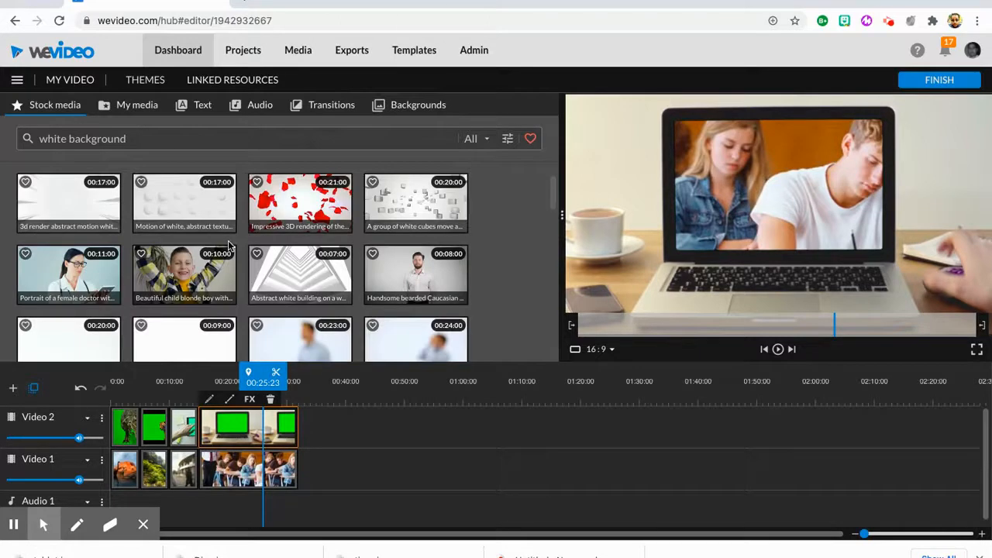
Step: Place the 3d render abstract motion white lines clip after the laptop on Video 2, and key out its white with colour f4f2f6
{"action": "left_click_drag", "start_coordinate": [78, 200], "coordinate": [322, 411]}
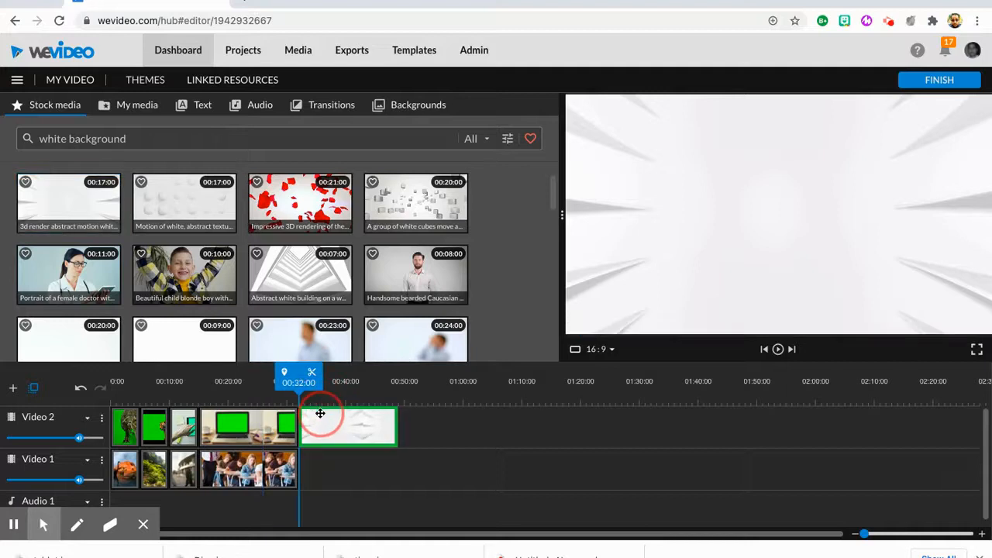
{"action": "double_click", "coordinate": [330, 420]}
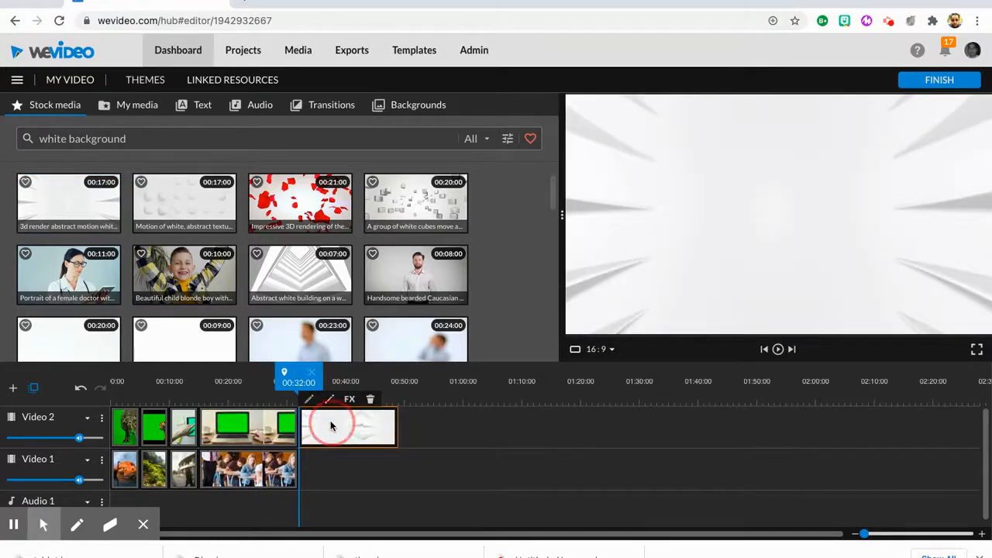
{"action": "left_click", "coordinate": [167, 176]}
{"action": "left_click", "coordinate": [707, 211]}
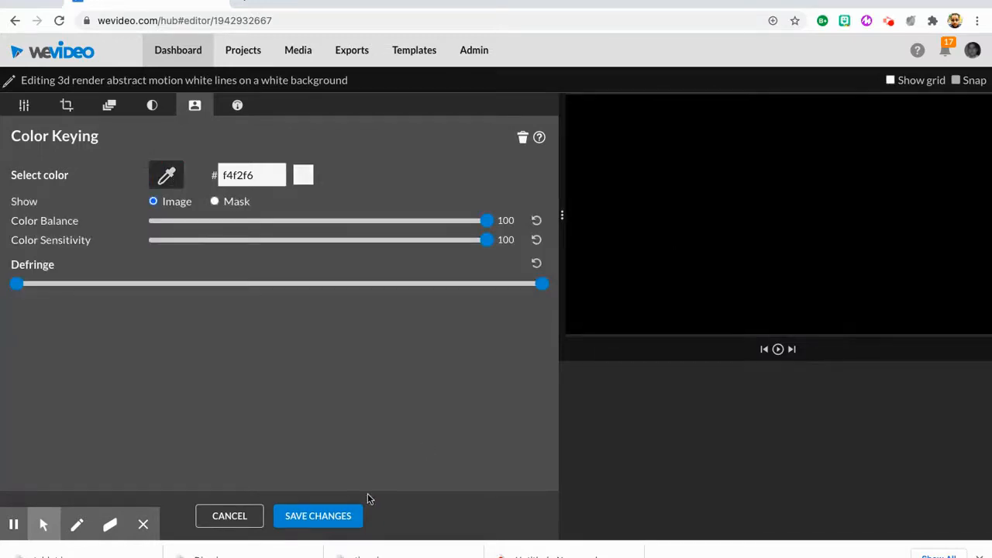
{"action": "left_click", "coordinate": [338, 525]}
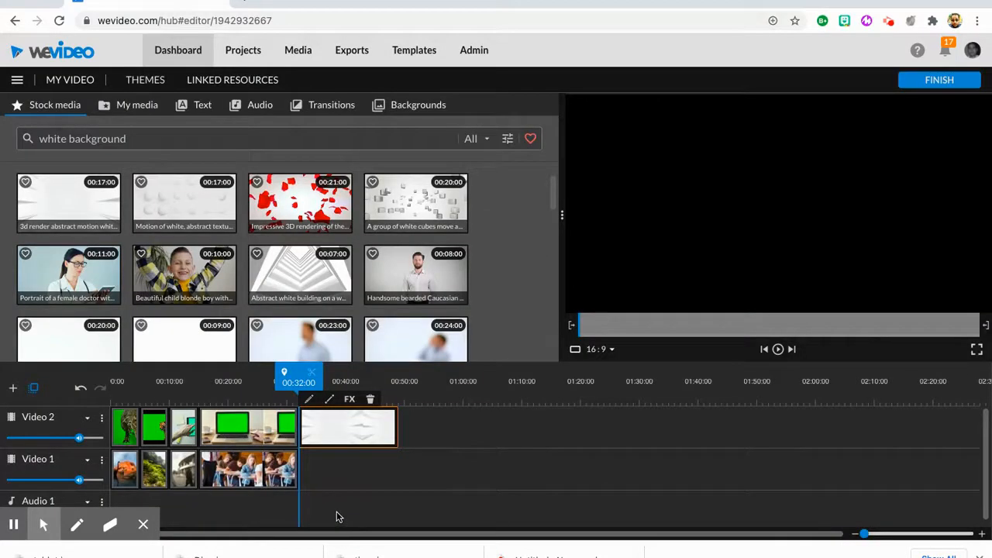
Step: Try the falling red rose petals clip at 00:32:00 on Video 1 beneath the white lines clip, and delete it after playback
{"action": "left_click_drag", "start_coordinate": [341, 220], "coordinate": [435, 486]}
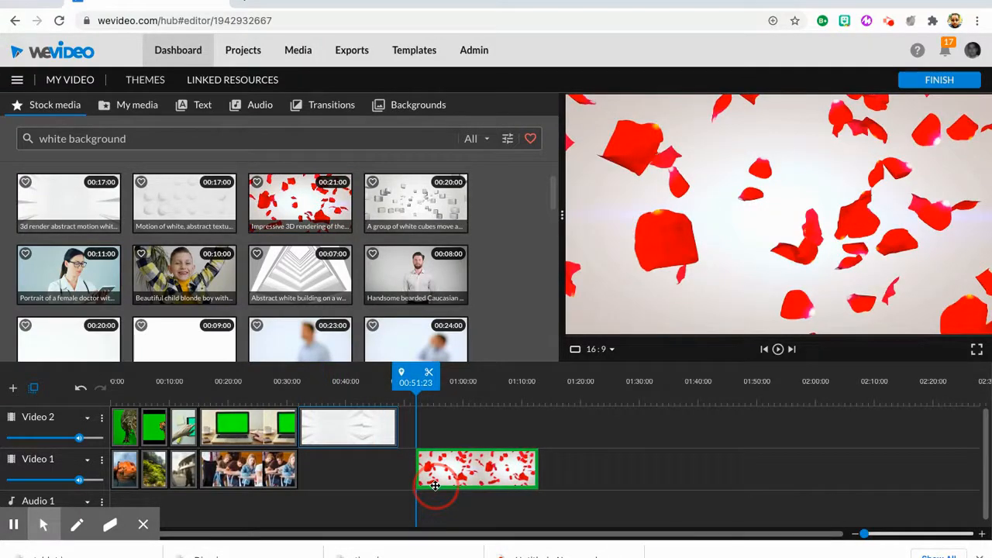
{"action": "left_click_drag", "start_coordinate": [431, 486], "coordinate": [316, 478]}
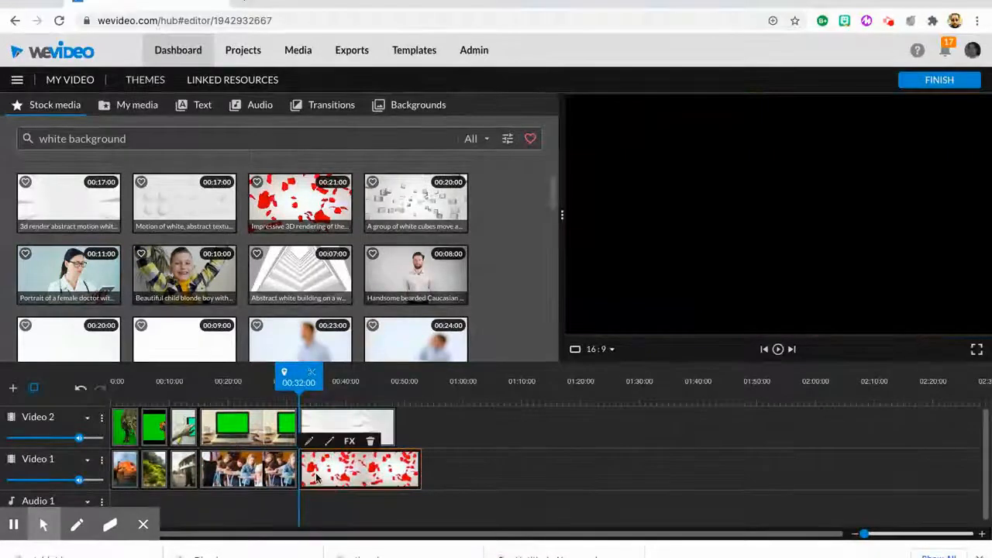
{"action": "key", "text": "space"}
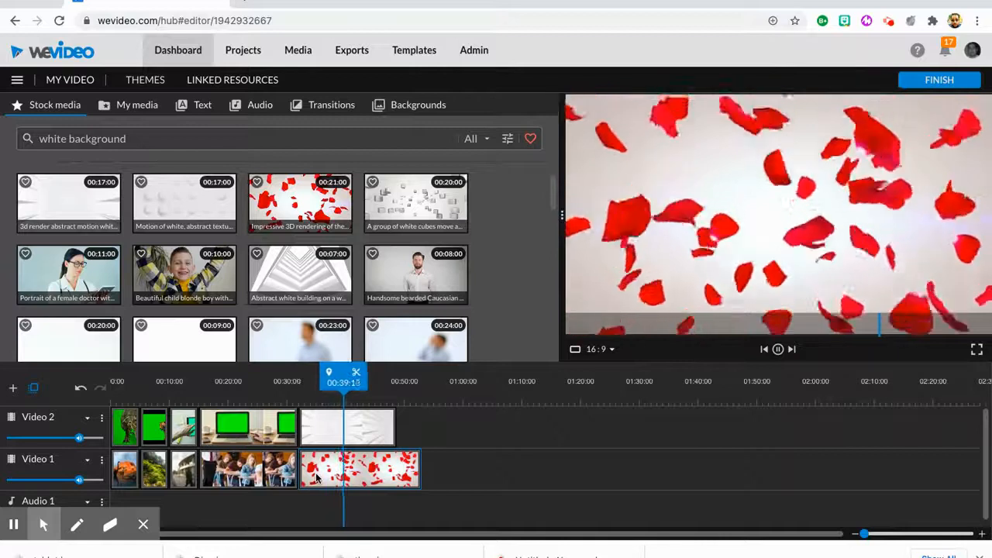
{"action": "left_click", "coordinate": [316, 477]}
{"action": "key", "text": "Delete"}
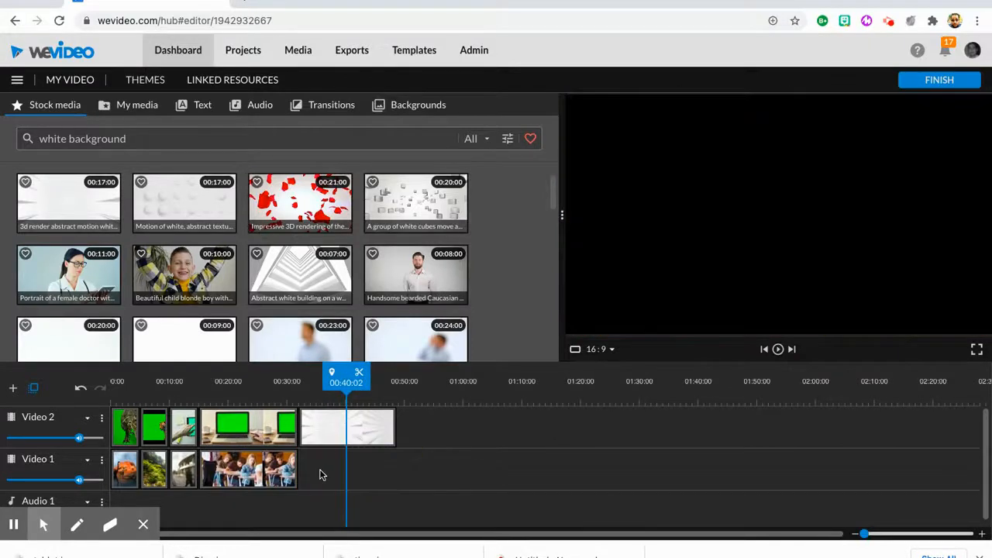
Step: Try the clip of the blonde boy with raised arms beneath the white lines clip on Video 1, and delete it
{"action": "left_click_drag", "start_coordinate": [151, 276], "coordinate": [327, 475]}
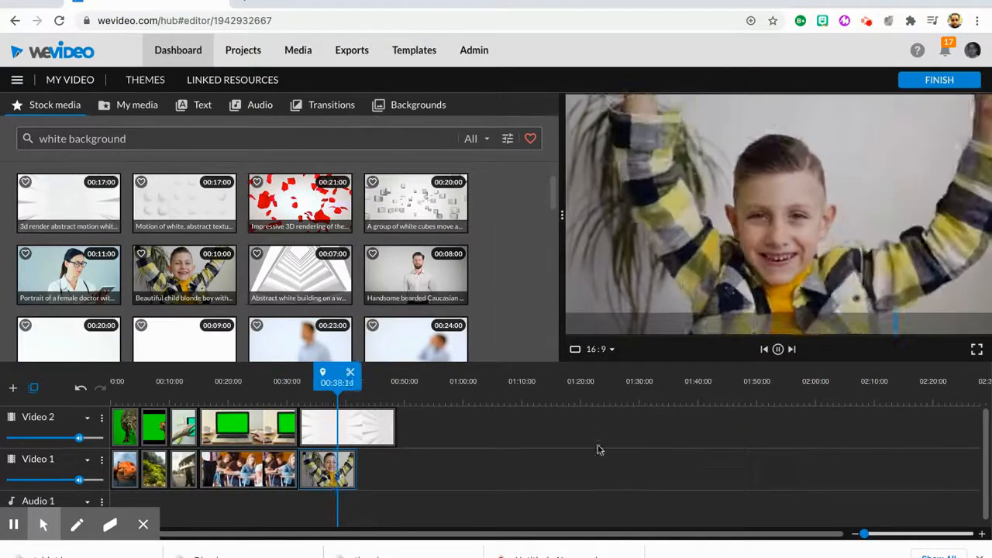
{"action": "left_click", "coordinate": [326, 485]}
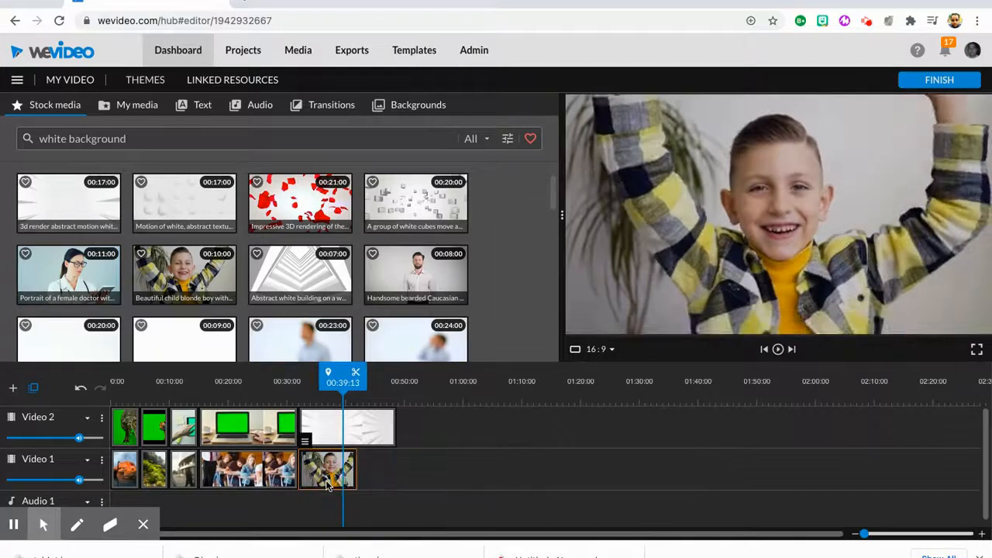
{"action": "key", "text": "Delete"}
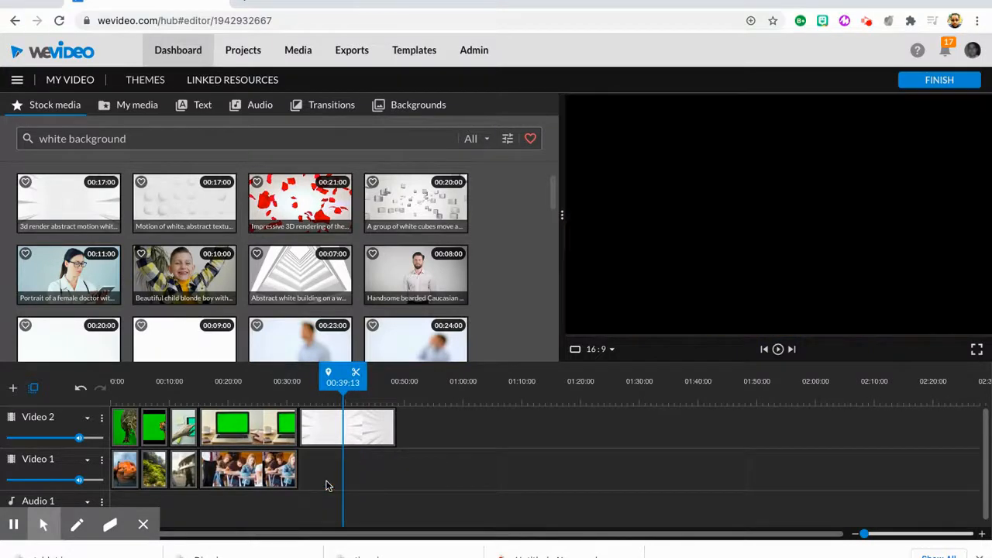
Step: Search the stock media for "blue ocean"
{"action": "left_click", "coordinate": [17, 127]}
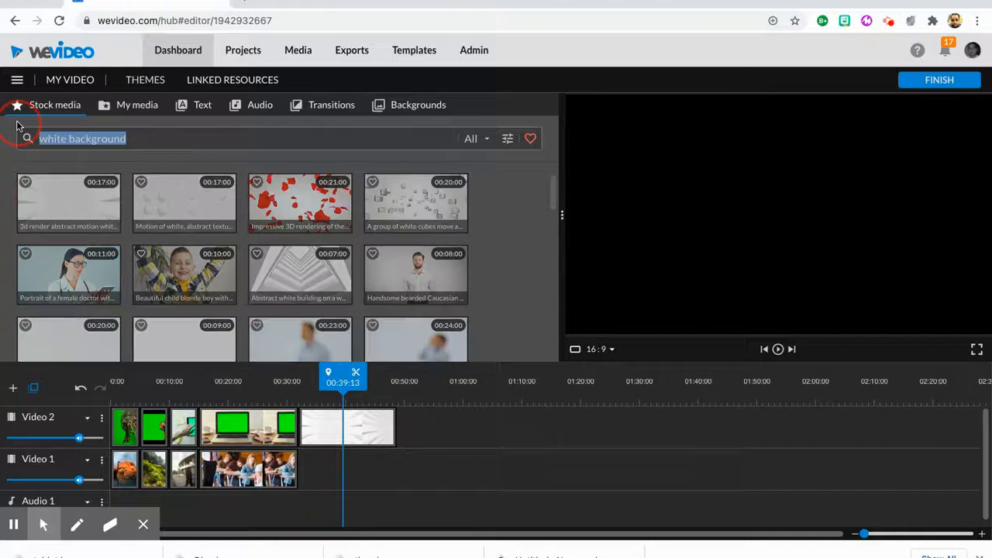
{"action": "scroll", "coordinate": [271, 234], "scroll_direction": "down", "scroll_amount": 10}
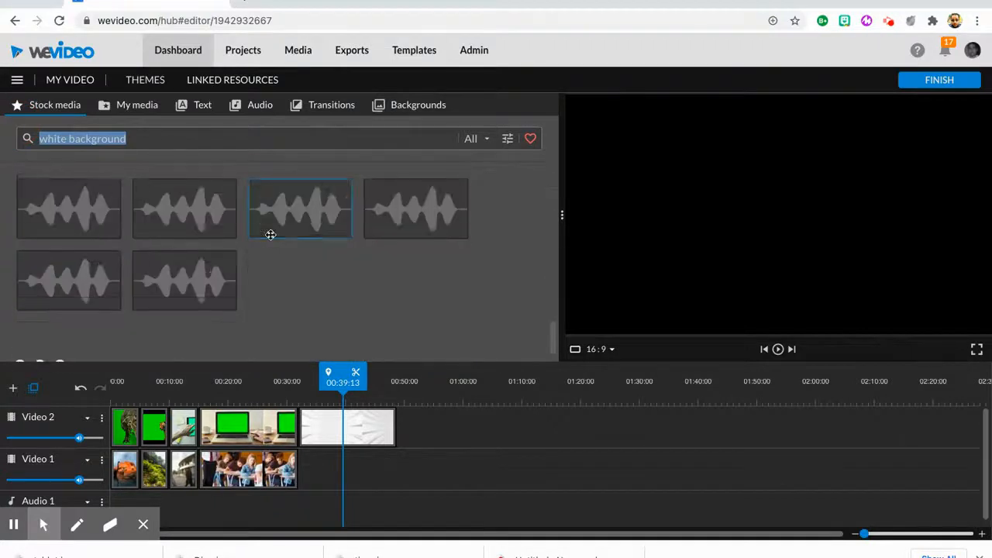
{"action": "scroll", "coordinate": [270, 235], "scroll_direction": "up", "scroll_amount": 12}
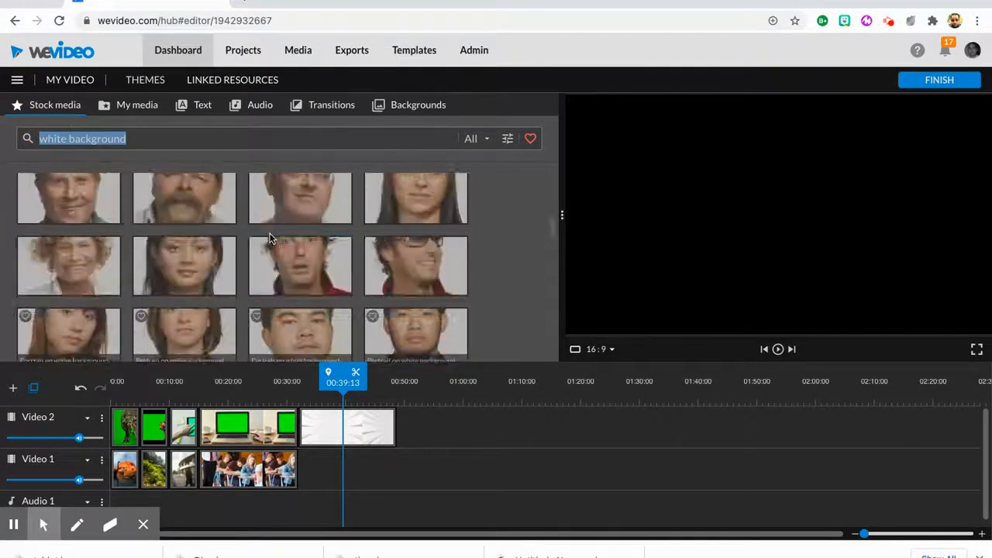
{"action": "left_click", "coordinate": [157, 144]}
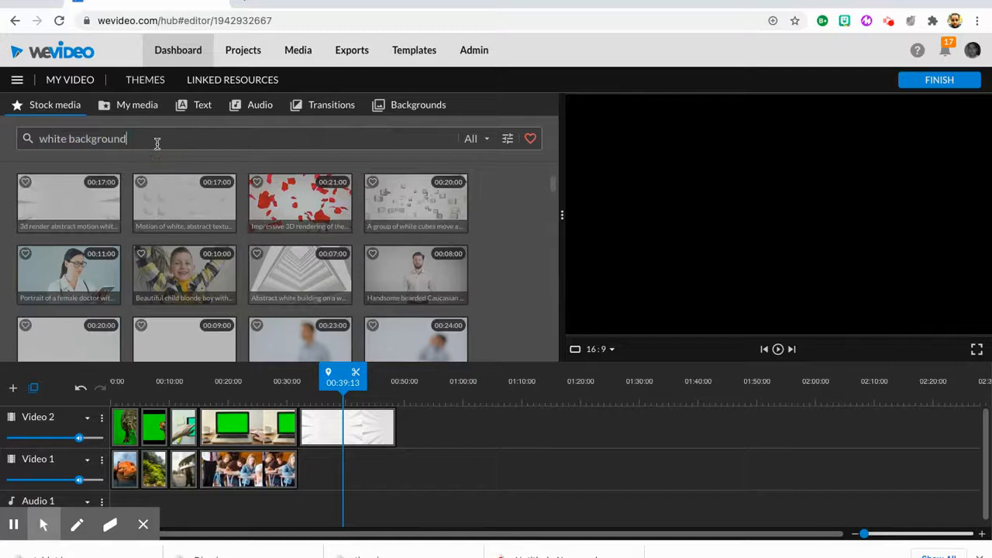
{"action": "triple_click", "coordinate": [157, 145]}
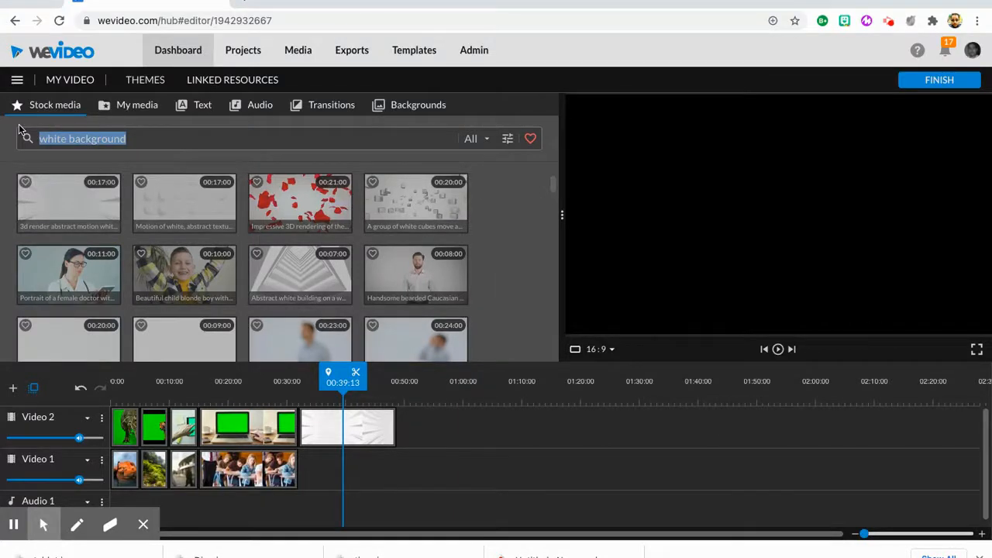
{"action": "type", "text": "blue oc"}
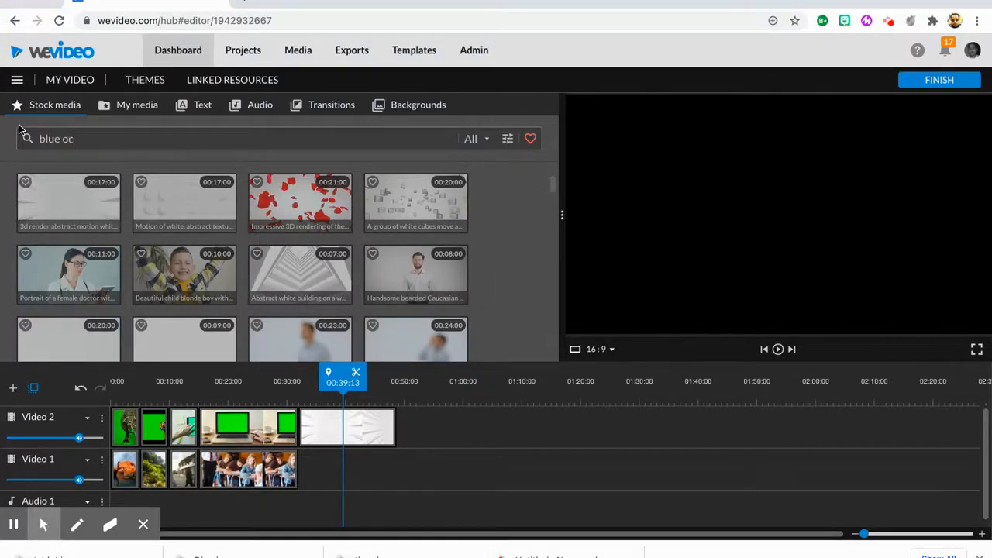
{"action": "type", "text": "ean"}
{"action": "key", "text": "Return"}
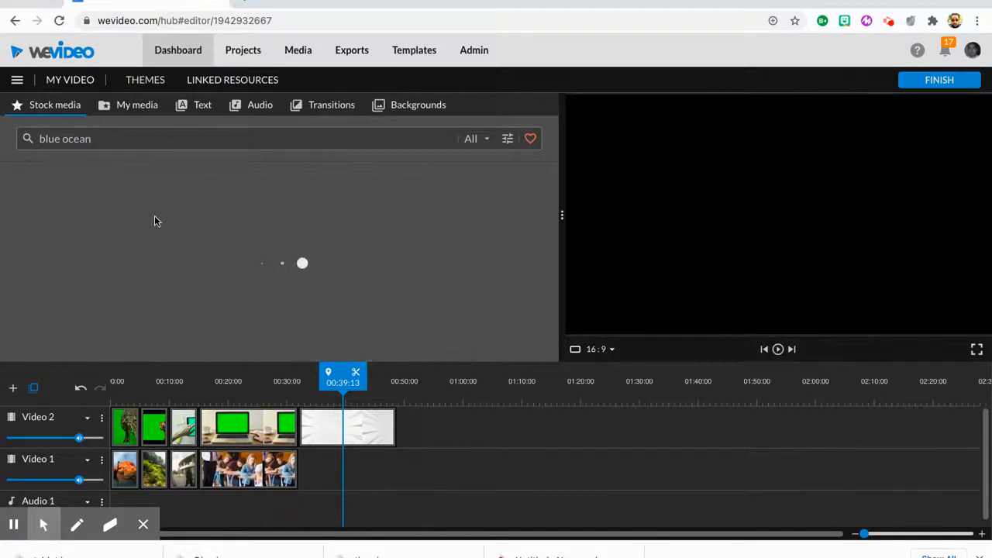
Step: Place the dolphin clip at 00:32:00 on Video 1, and delete the white lines clip above it from Video 2
{"action": "left_click", "coordinate": [302, 343]}
{"action": "left_click_drag", "start_coordinate": [303, 343], "coordinate": [321, 459]}
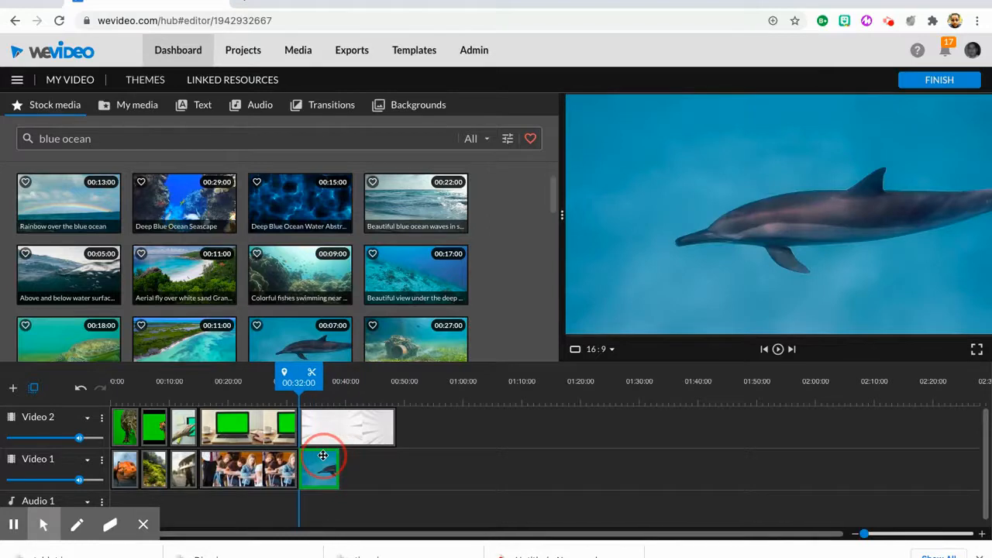
{"action": "key", "text": "space"}
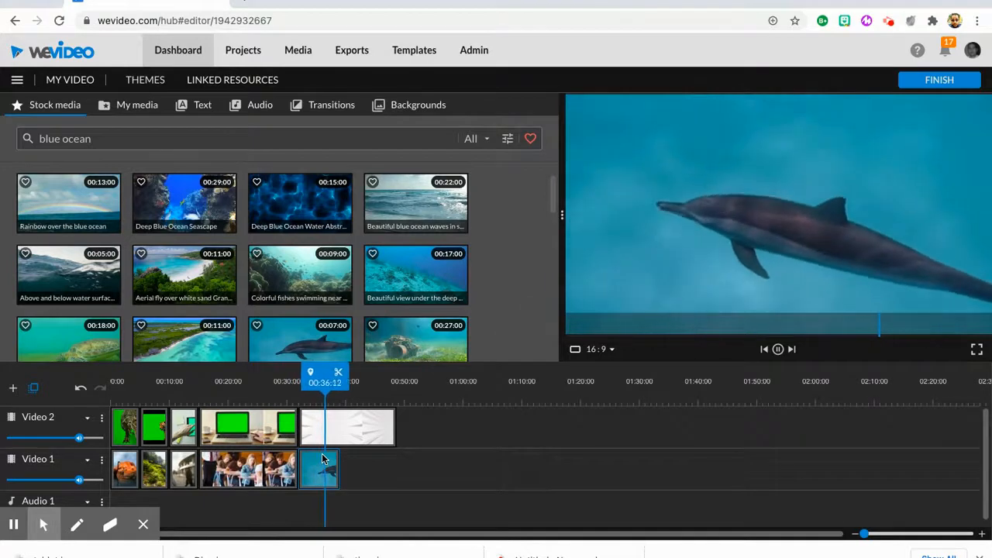
{"action": "left_click", "coordinate": [358, 434]}
{"action": "key", "text": "Delete"}
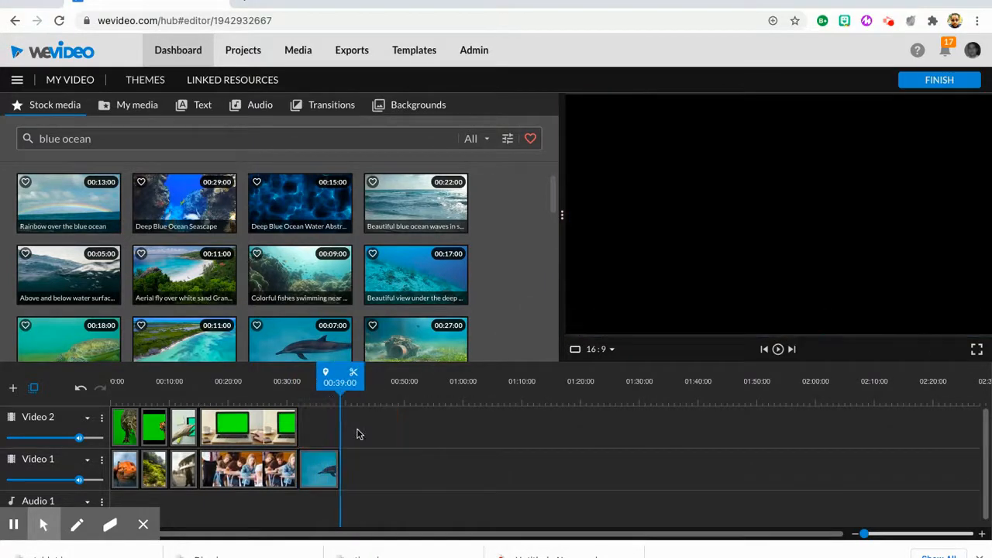
Step: Search the stock media for "white background" to find an overlay for the dolphin clip
{"action": "left_click", "coordinate": [102, 140]}
{"action": "triple_click", "coordinate": [103, 141]}
{"action": "type", "text": "white ba"}
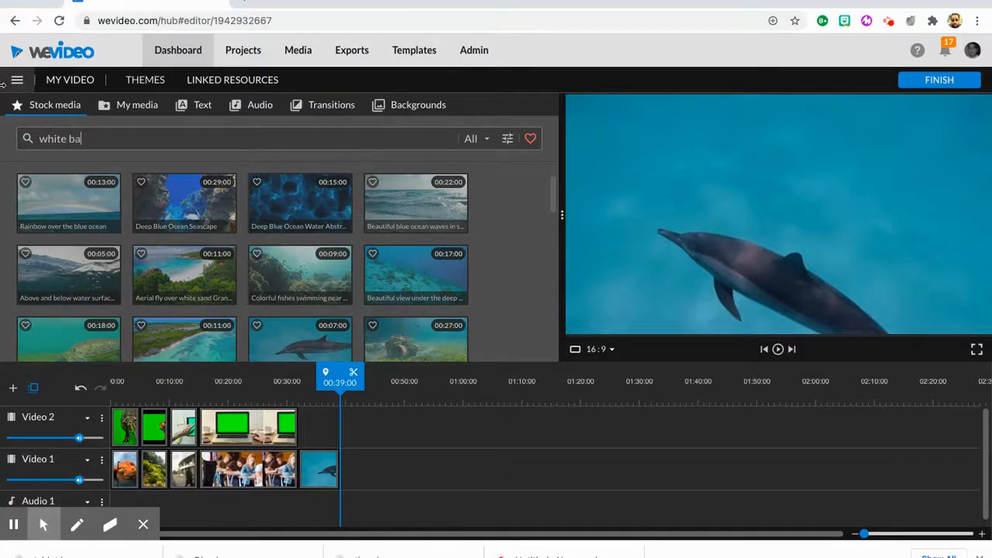
{"action": "type", "text": "ckround"}
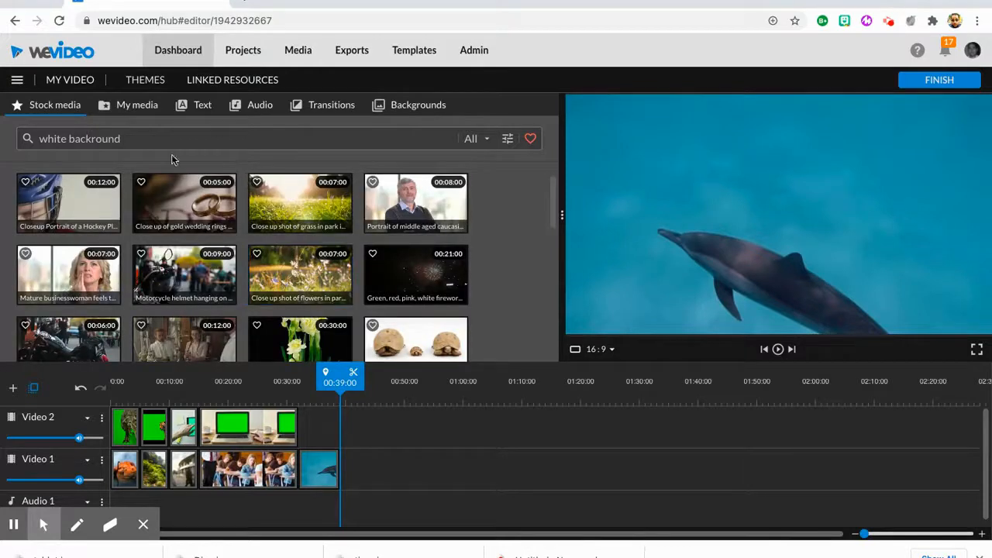
{"action": "key", "text": "BackSpace"}
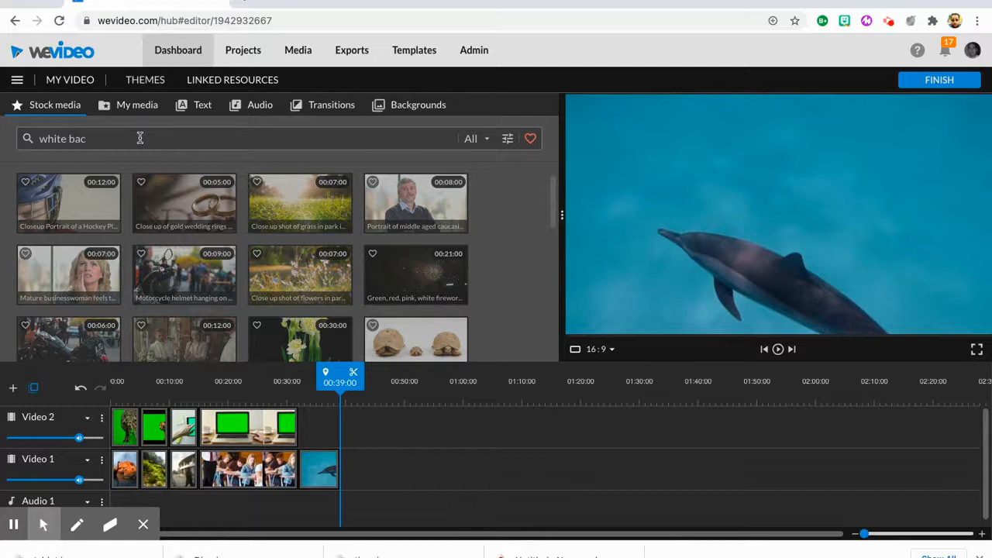
{"action": "type", "text": "nd"}
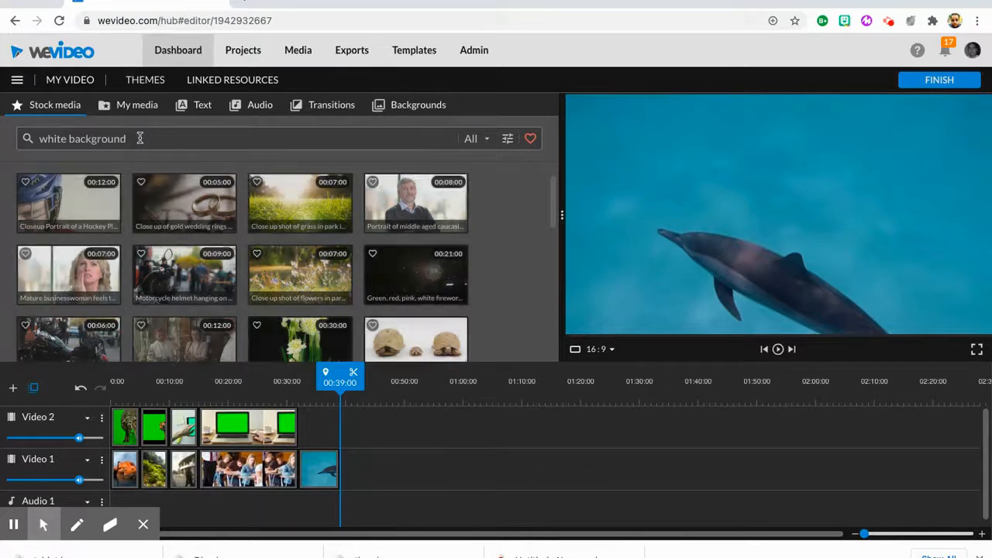
Step: Place the falling red rose petals clip at 00:32:00 on Video 2, and key out its white background with colour f4f7fc
{"action": "left_click", "coordinate": [294, 193]}
{"action": "left_click_drag", "start_coordinate": [302, 249], "coordinate": [320, 428]}
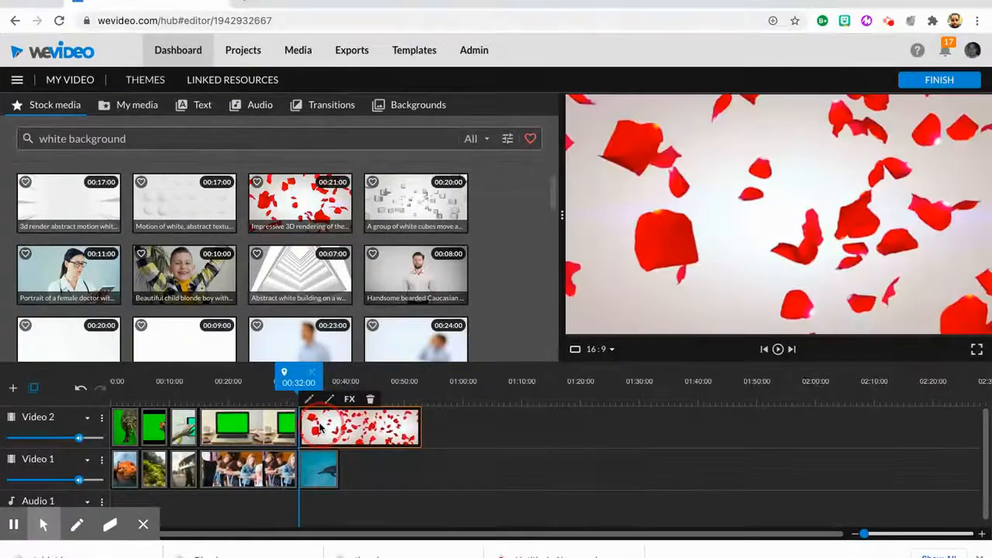
{"action": "double_click", "coordinate": [320, 427]}
{"action": "left_click", "coordinate": [169, 179]}
{"action": "left_click", "coordinate": [718, 246]}
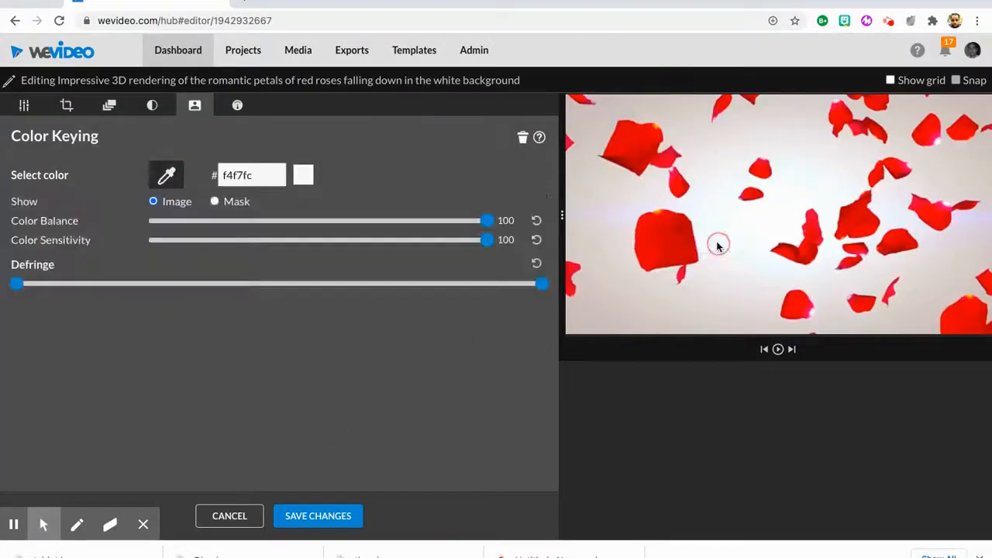
{"action": "left_click", "coordinate": [307, 524]}
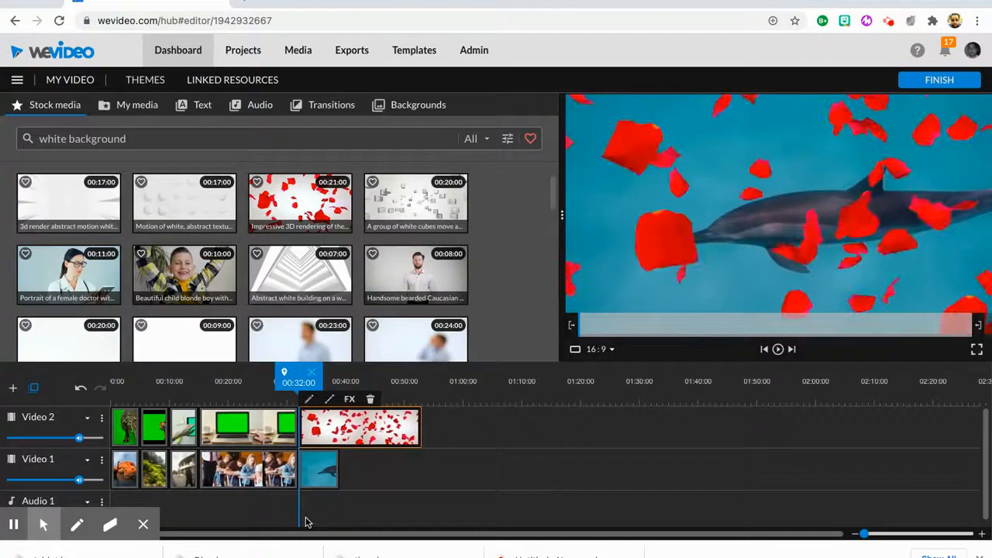
Step: Play back the rose petals over the dolphin from 00:32:00, and pause
{"action": "key", "text": "space"}
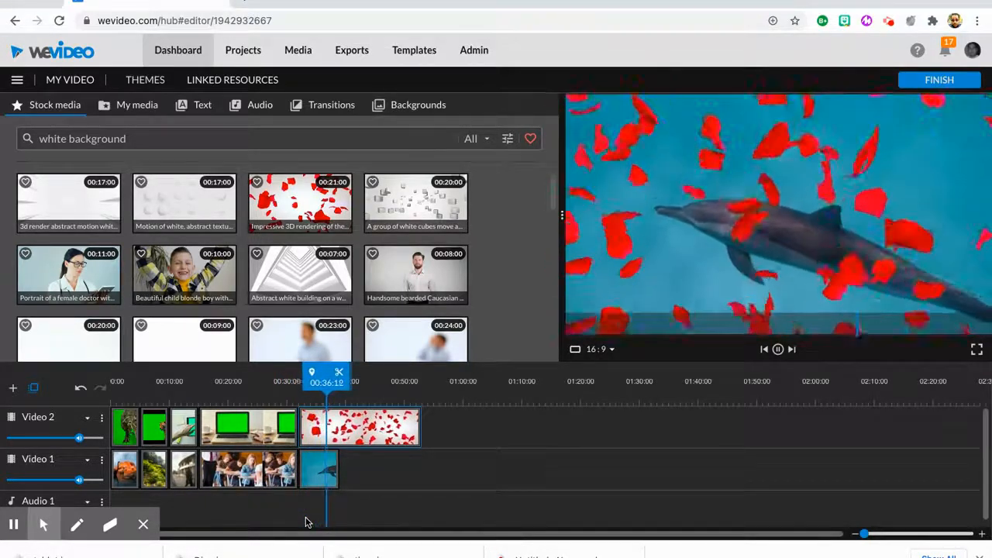
{"action": "key", "text": "space"}
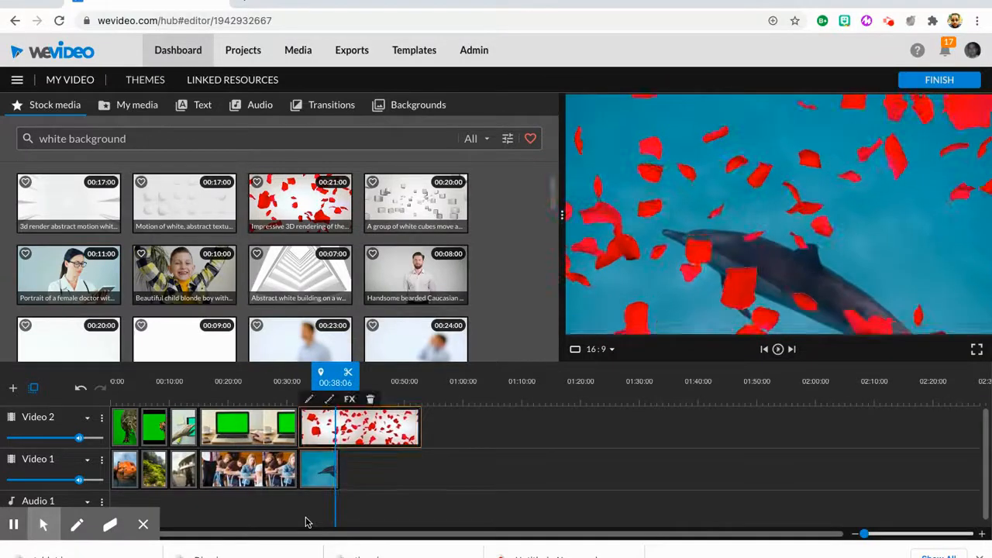